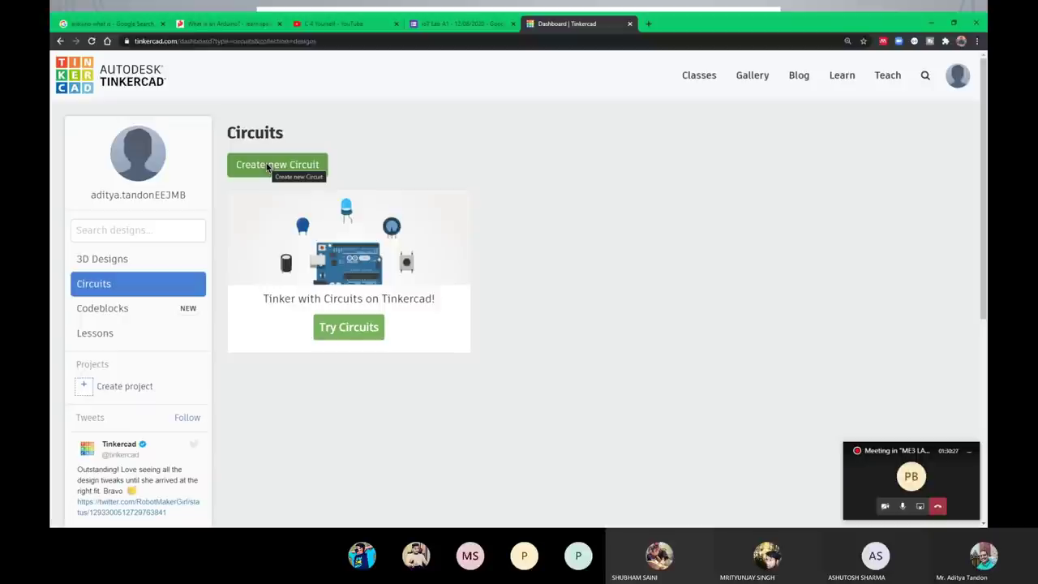
Step: Create a new circuit and look through the Basic component library
{"action": "left_click", "coordinate": [266, 163]}
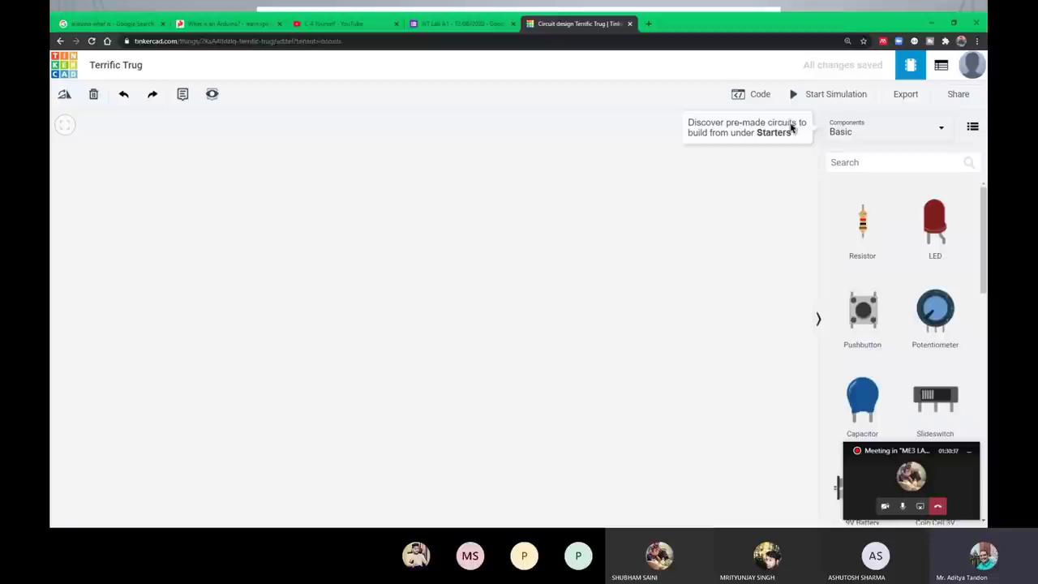
{"action": "left_click", "coordinate": [840, 132]}
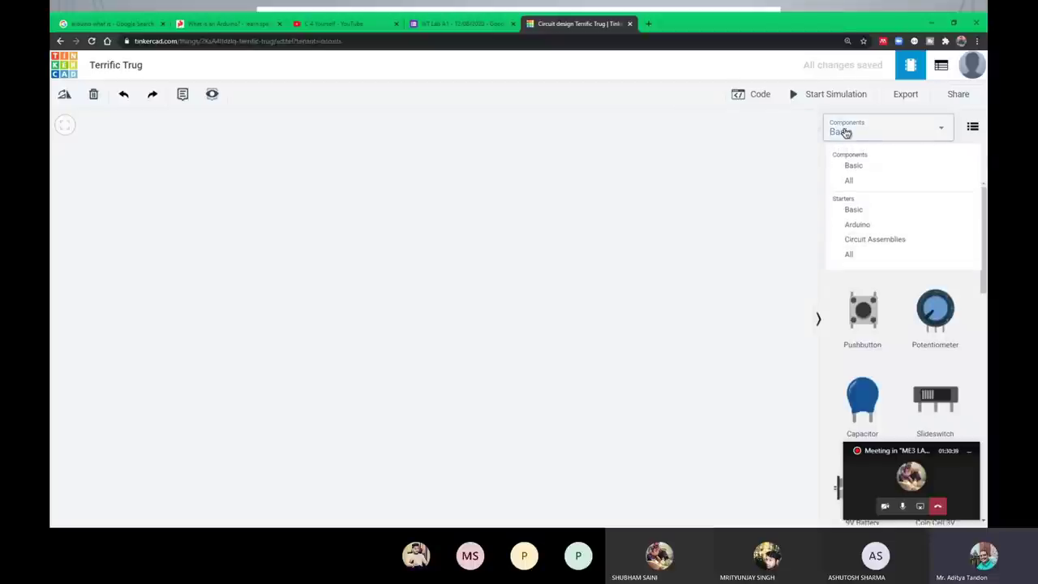
{"action": "left_click", "coordinate": [844, 132]}
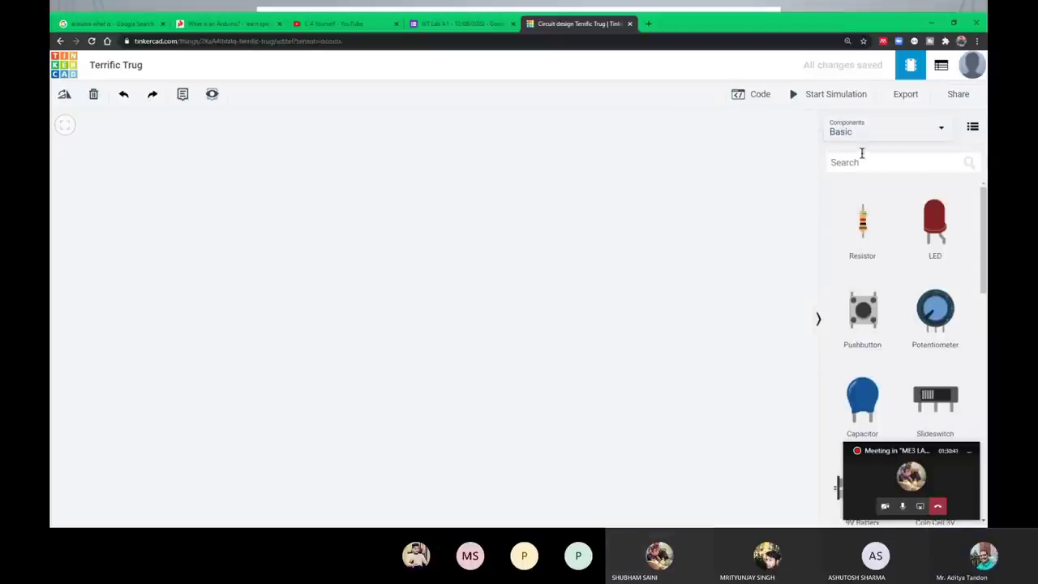
{"action": "scroll", "coordinate": [870, 363], "scroll_direction": "down", "scroll_amount": 10}
{"action": "scroll", "coordinate": [870, 363], "scroll_direction": "up", "scroll_amount": 5}
{"action": "scroll", "coordinate": [870, 363], "scroll_direction": "up", "scroll_amount": 5}
{"action": "scroll", "coordinate": [870, 362], "scroll_direction": "down", "scroll_amount": 10}
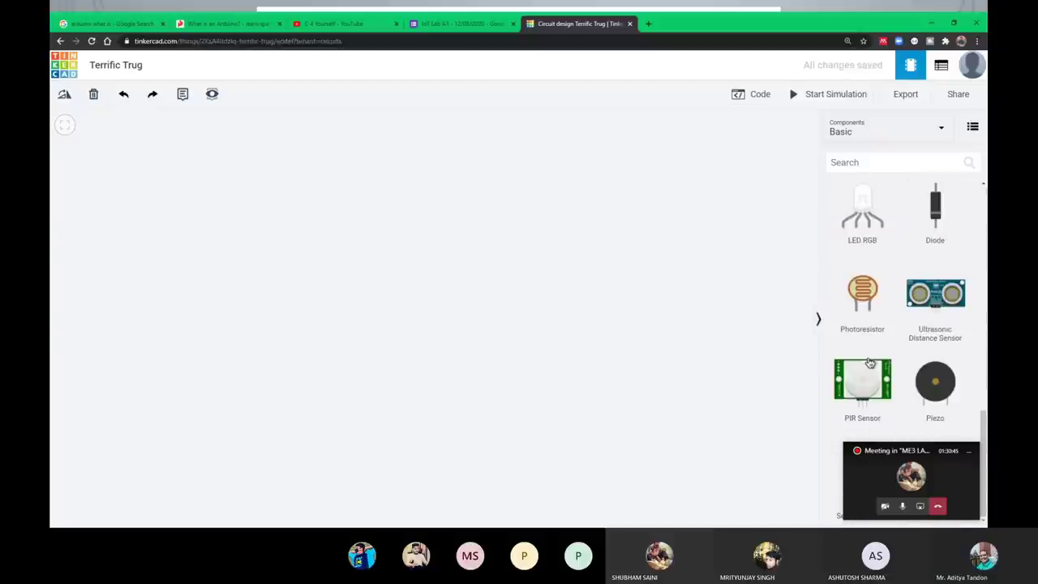
{"action": "scroll", "coordinate": [870, 363], "scroll_direction": "up", "scroll_amount": 10}
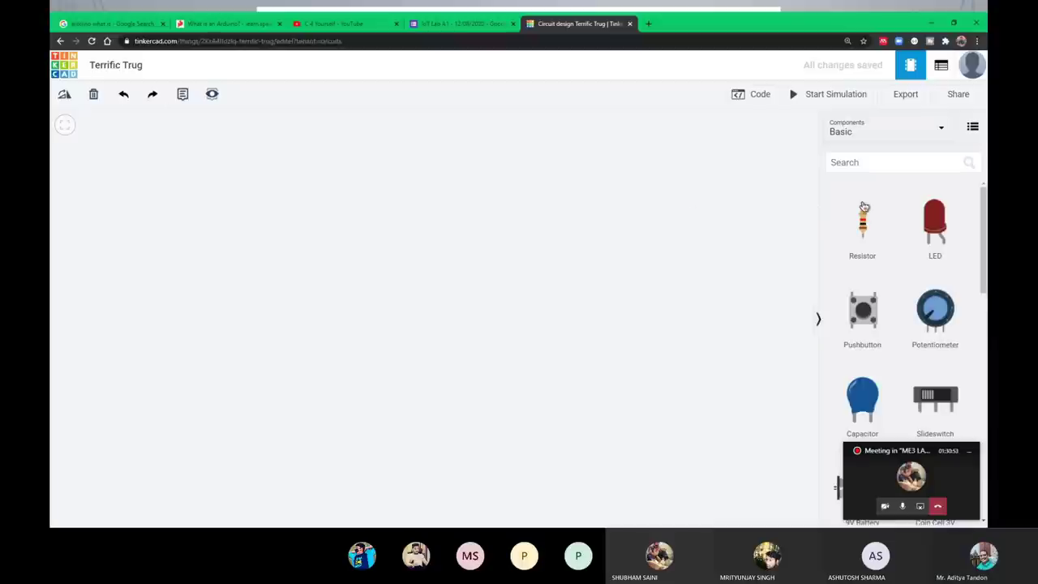
Step: Place an Arduino Uno R3 in the workspace and a small breadboard to its lower right
{"action": "scroll", "coordinate": [864, 206], "scroll_direction": "down", "scroll_amount": 8}
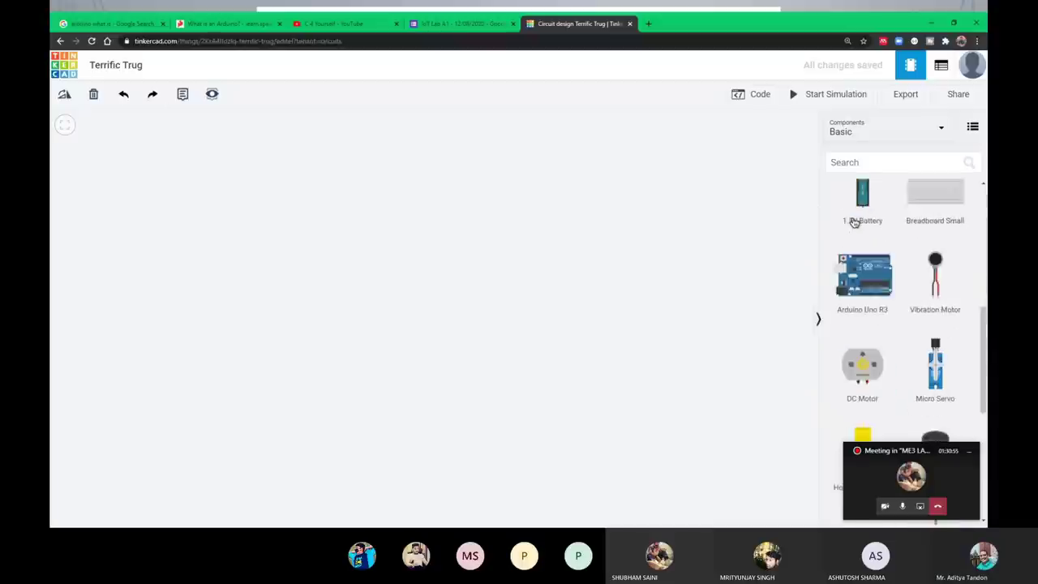
{"action": "scroll", "coordinate": [855, 223], "scroll_direction": "up", "scroll_amount": 2}
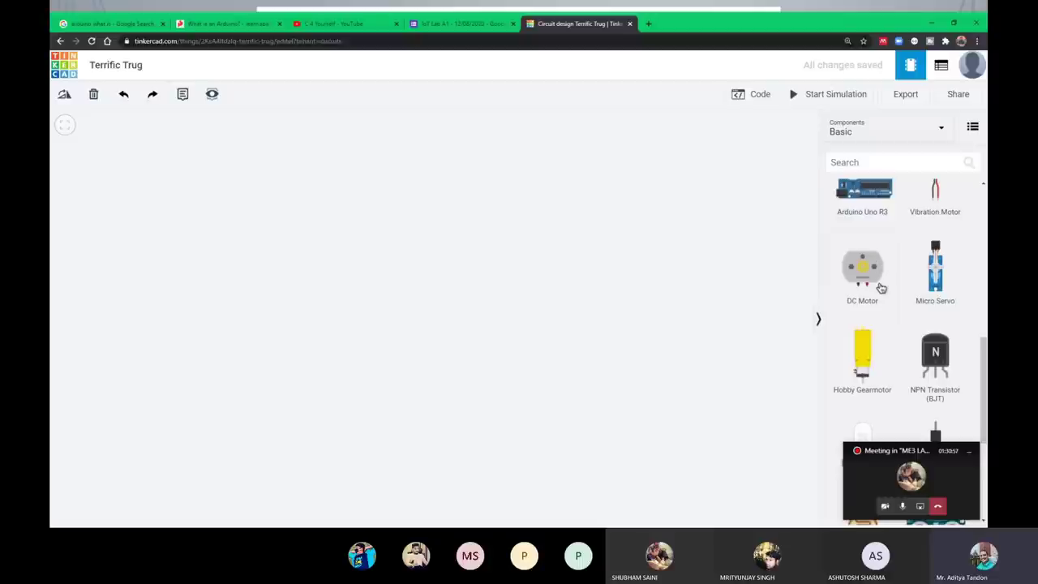
{"action": "scroll", "coordinate": [876, 284], "scroll_direction": "up", "scroll_amount": 1}
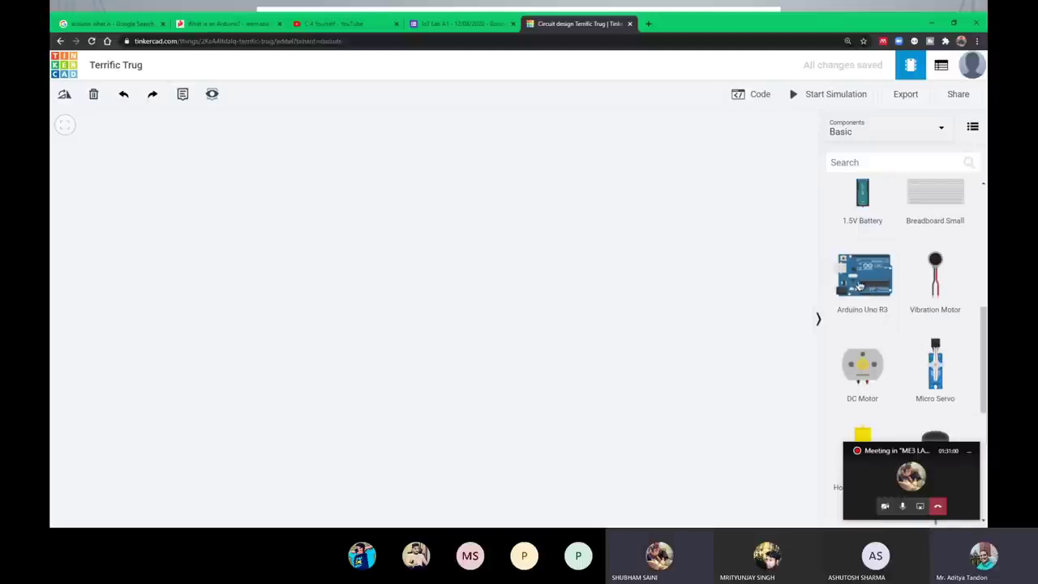
{"action": "left_click_drag", "start_coordinate": [850, 274], "coordinate": [367, 239]}
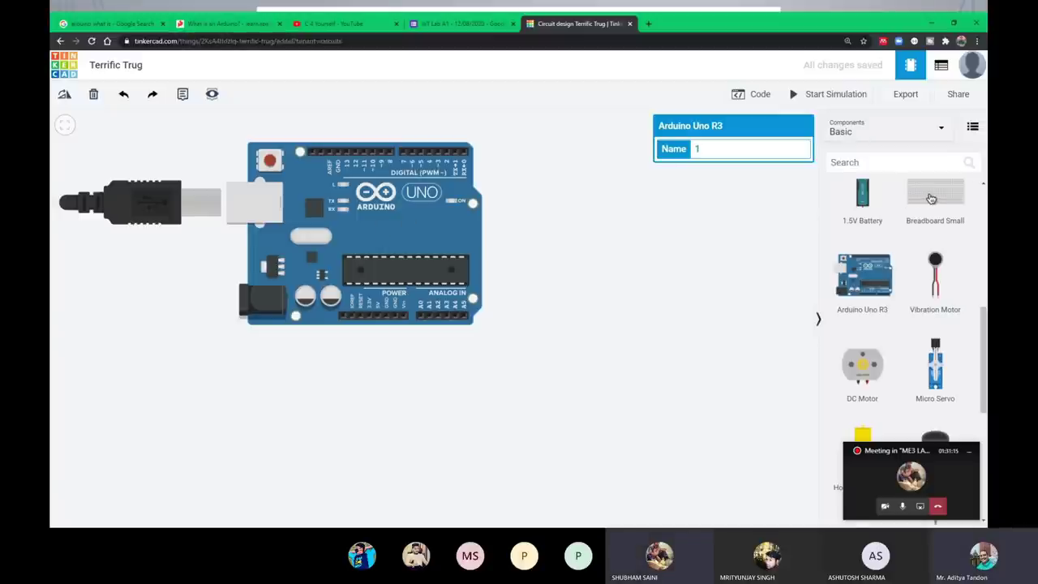
{"action": "left_click_drag", "start_coordinate": [931, 198], "coordinate": [662, 405]}
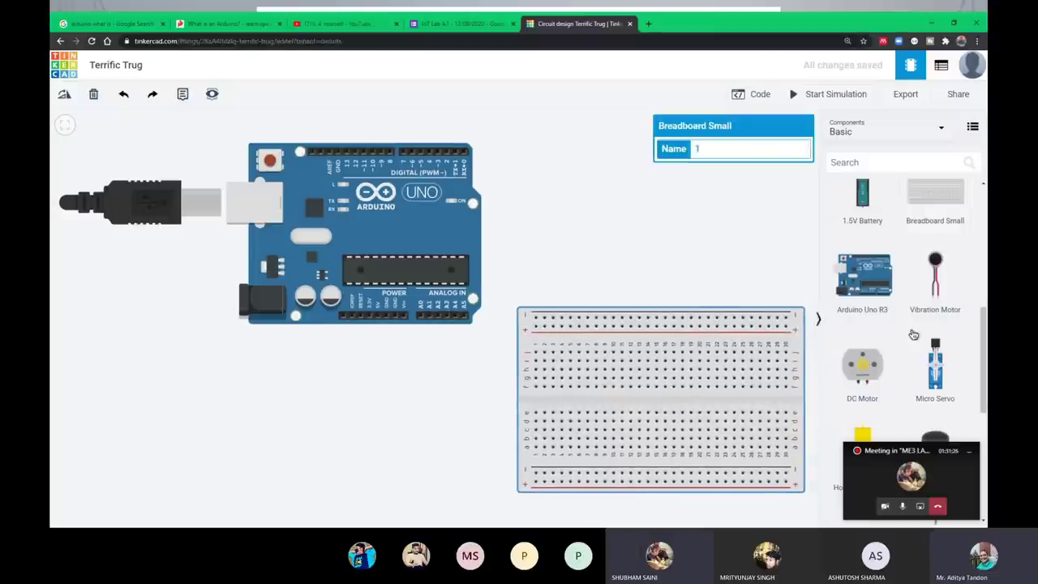
Step: Place a red LED on the breadboard with its legs in row j, columns 11 and 12
{"action": "scroll", "coordinate": [913, 334], "scroll_direction": "up", "scroll_amount": 5}
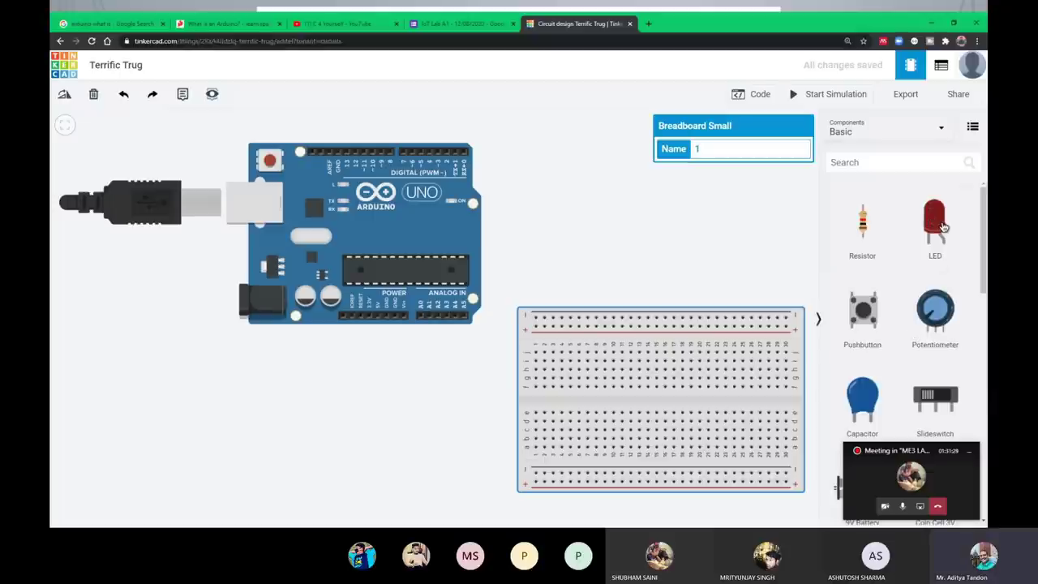
{"action": "left_click_drag", "start_coordinate": [939, 226], "coordinate": [627, 355]}
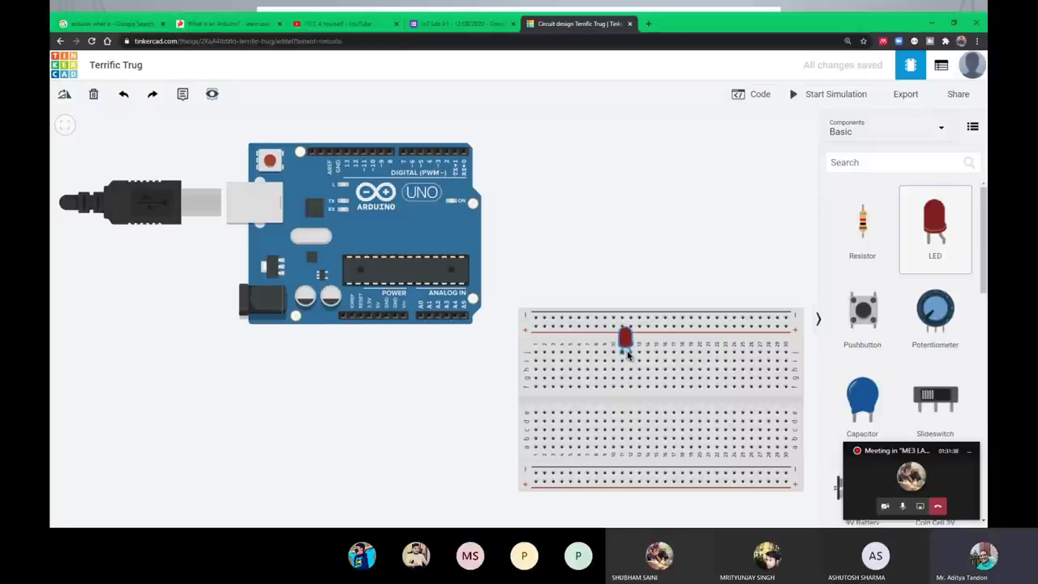
{"action": "left_click", "coordinate": [627, 354]}
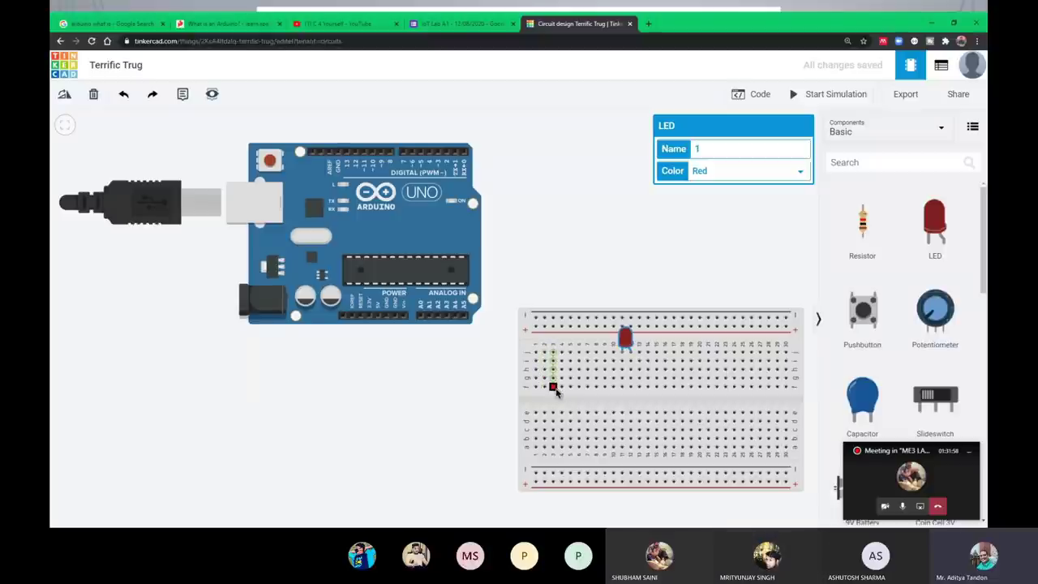
{"action": "left_click", "coordinate": [552, 353]}
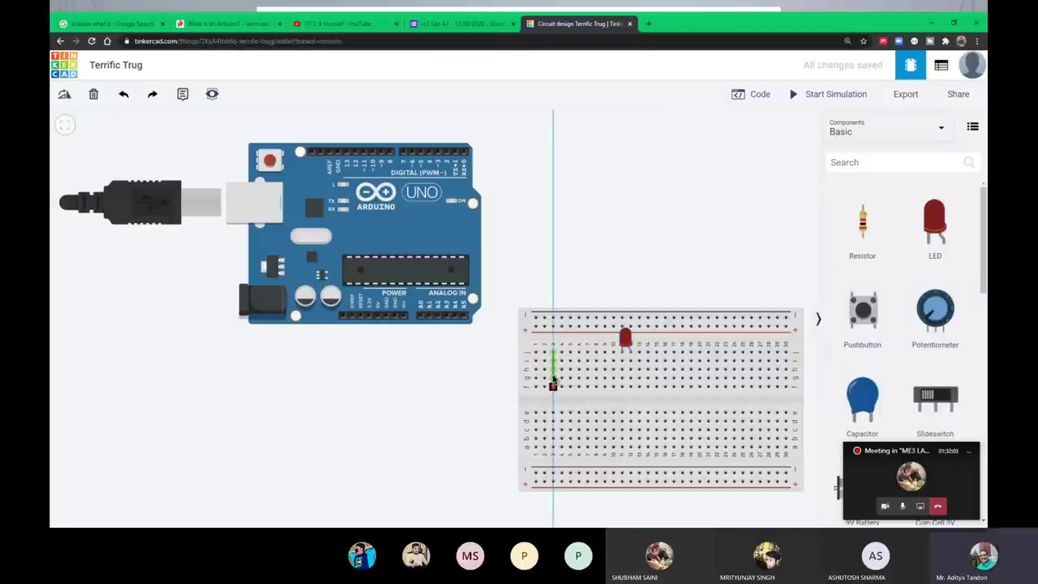
{"action": "left_click", "coordinate": [558, 326]}
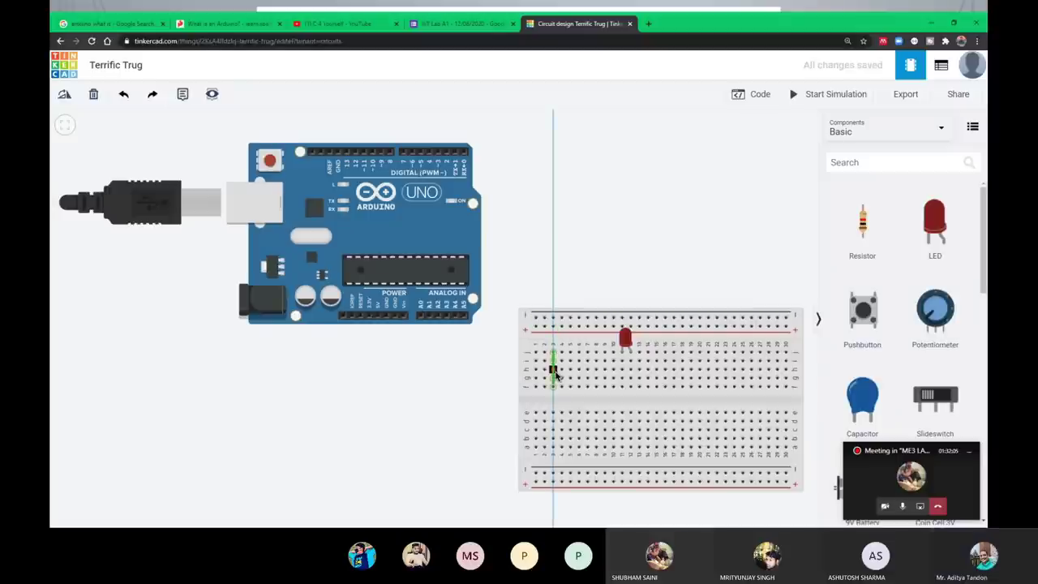
{"action": "key", "text": "Escape"}
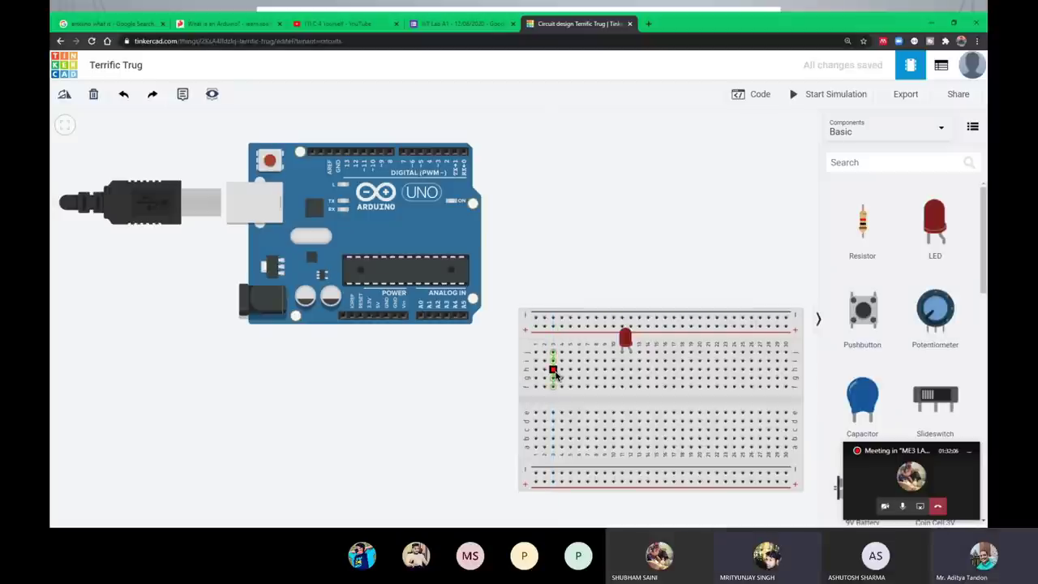
Step: Connect breadboard hole f11 to the Arduino's 5V pin with a wire
{"action": "left_click", "coordinate": [623, 386]}
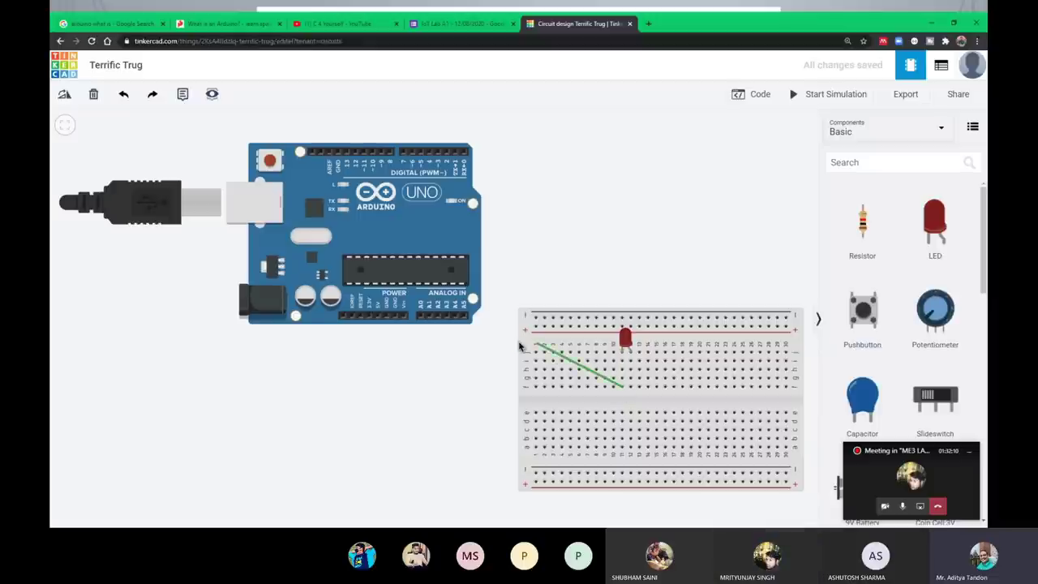
{"action": "left_click", "coordinate": [378, 319]}
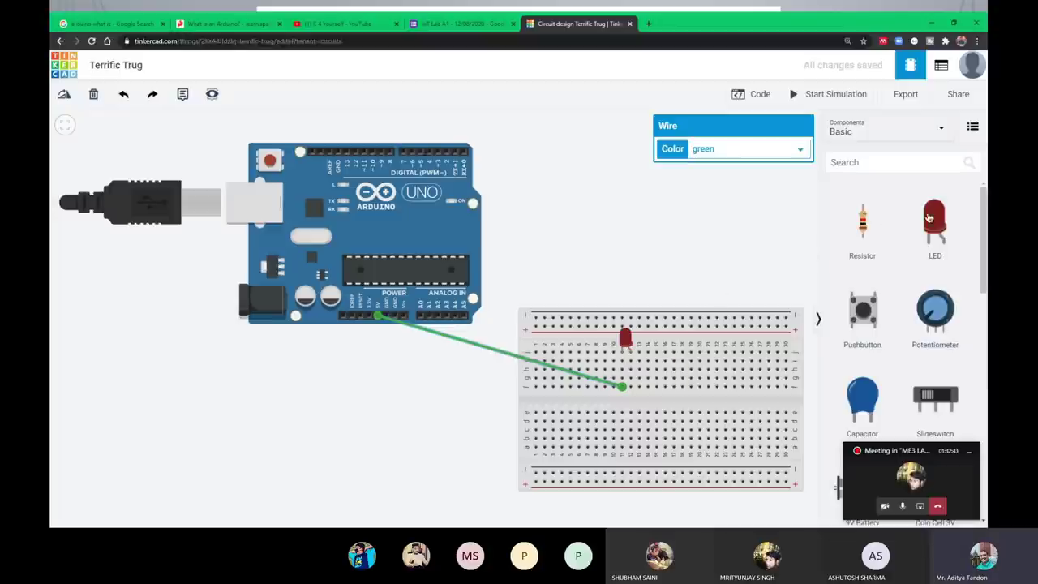
Step: Search Google for "led leg identification" in a new tab and return to the circuit design
{"action": "left_click", "coordinate": [648, 24]}
{"action": "type", "text": "led"}
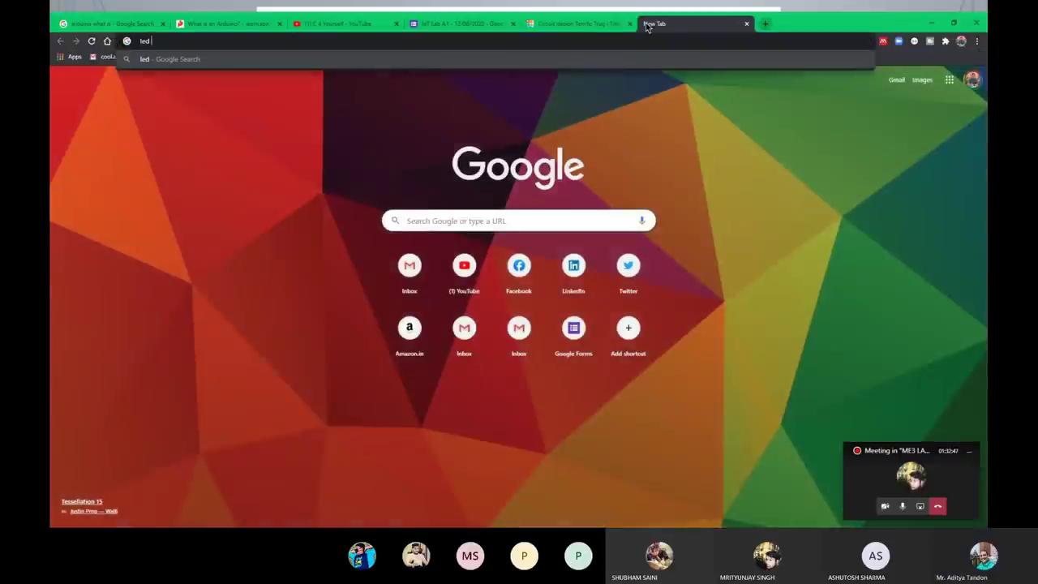
{"action": "type", "text": " leg "}
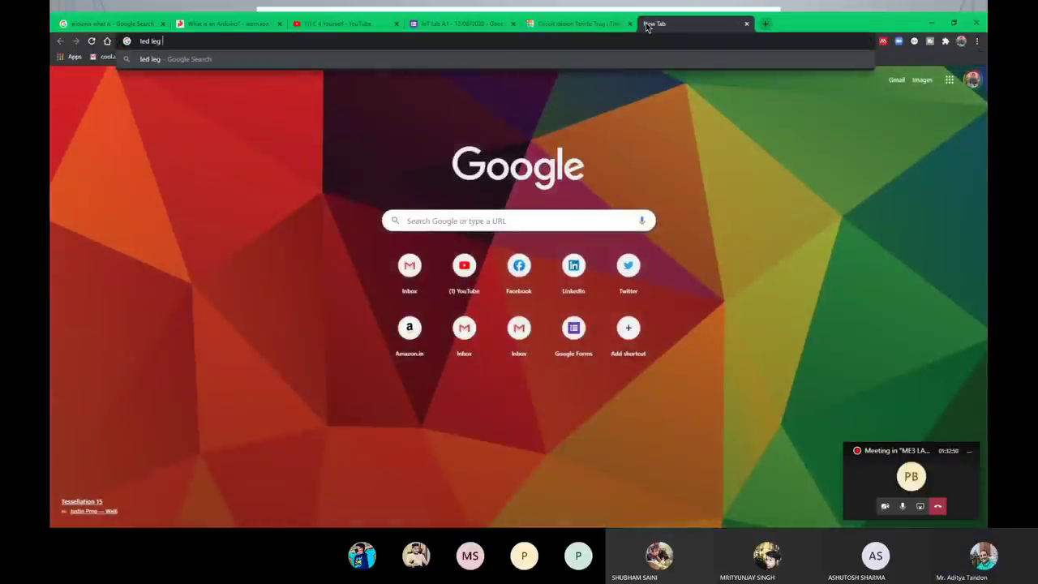
{"action": "type", "text": "identification"}
{"action": "key", "text": "Return"}
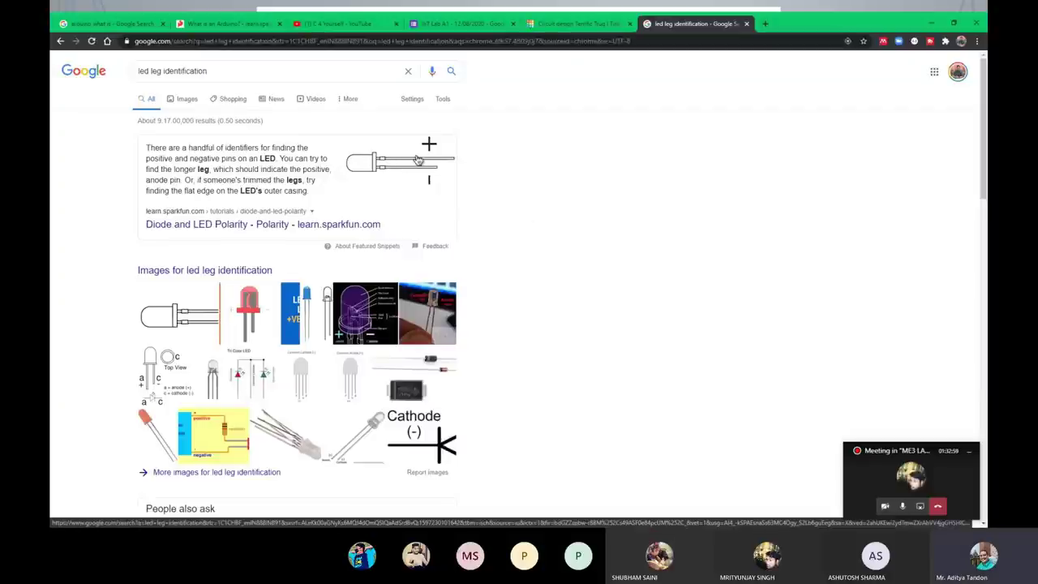
{"action": "left_click", "coordinate": [606, 24]}
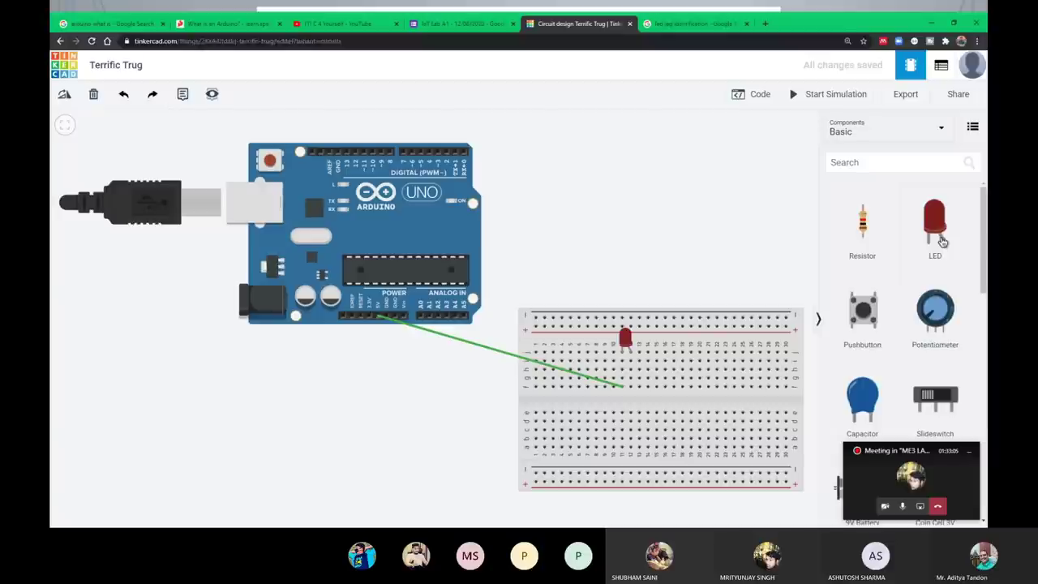
Step: Open the Windows Magnifier and enlarge the screen to 200%
{"action": "key", "text": "super"}
{"action": "type", "text": "magni"}
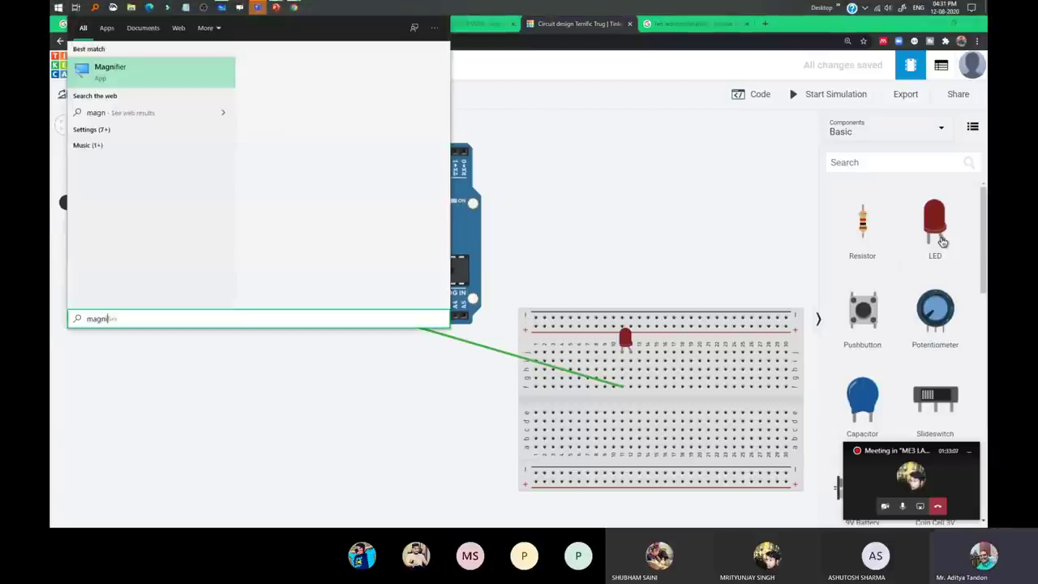
{"action": "key", "text": "Return"}
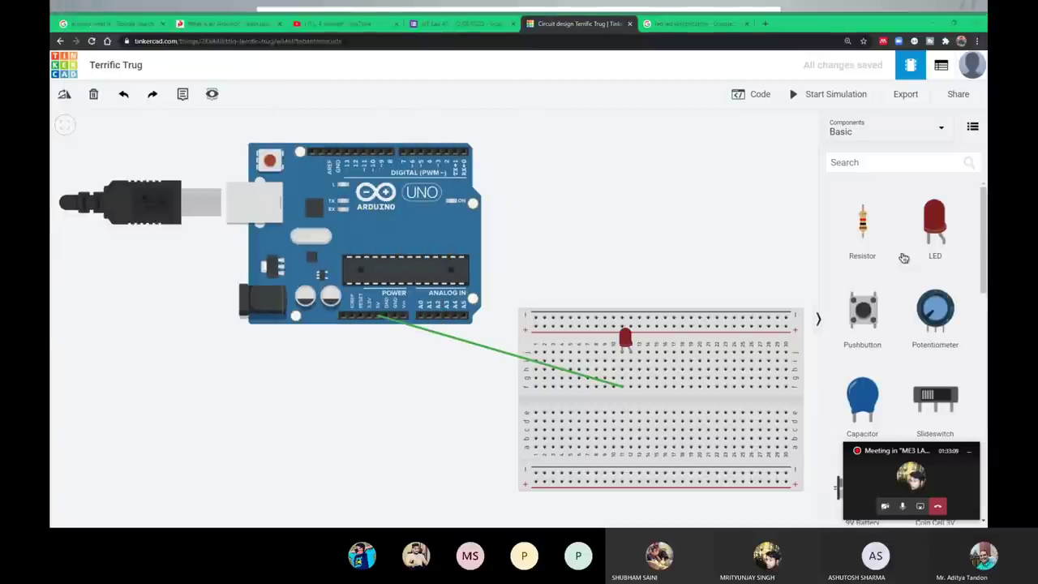
{"action": "left_click", "coordinate": [139, 471]}
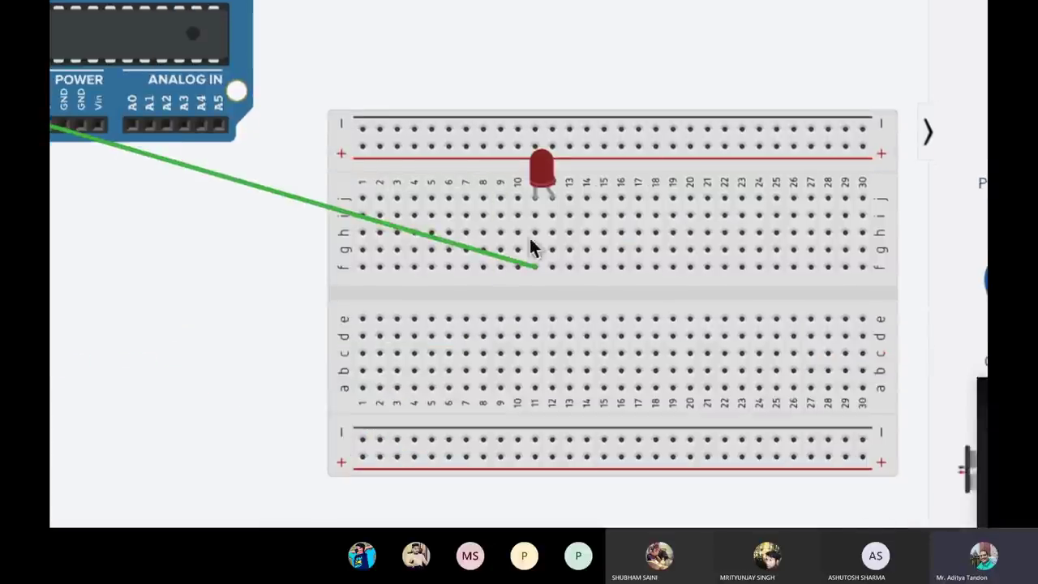
Step: Delete the wire at the Arduino's 5V pin and run a new one from 5V to breadboard hole f12
{"action": "mouse_move", "coordinate": [538, 270]}
{"action": "left_mouse_down"}
{"action": "mouse_move", "coordinate": [550, 268]}
{"action": "mouse_move", "coordinate": [527, 257]}
{"action": "mouse_move", "coordinate": [549, 271]}
{"action": "mouse_move", "coordinate": [538, 275]}
{"action": "left_mouse_up"}
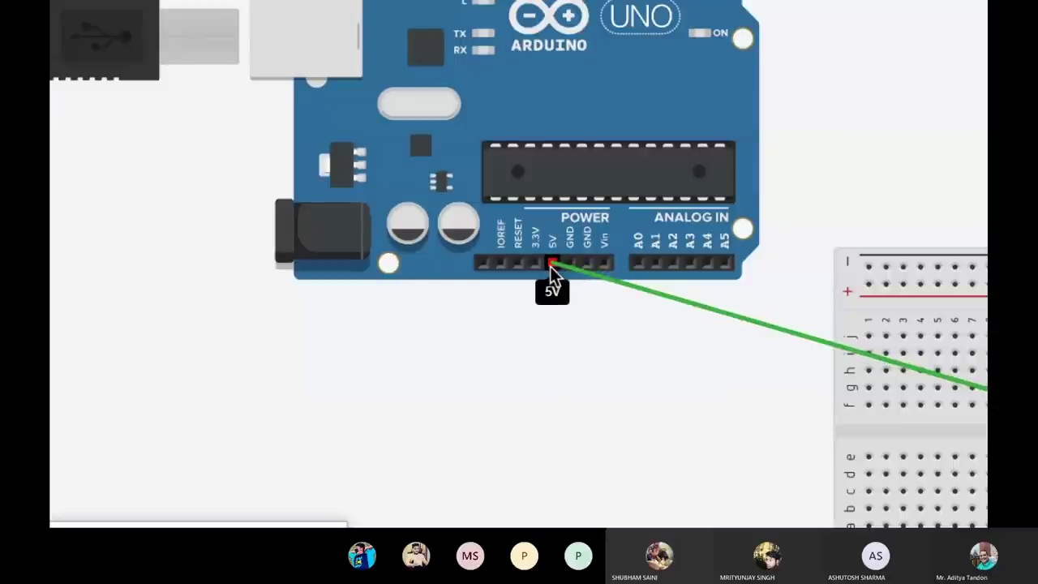
{"action": "left_click", "coordinate": [552, 268]}
{"action": "key", "text": "Delete"}
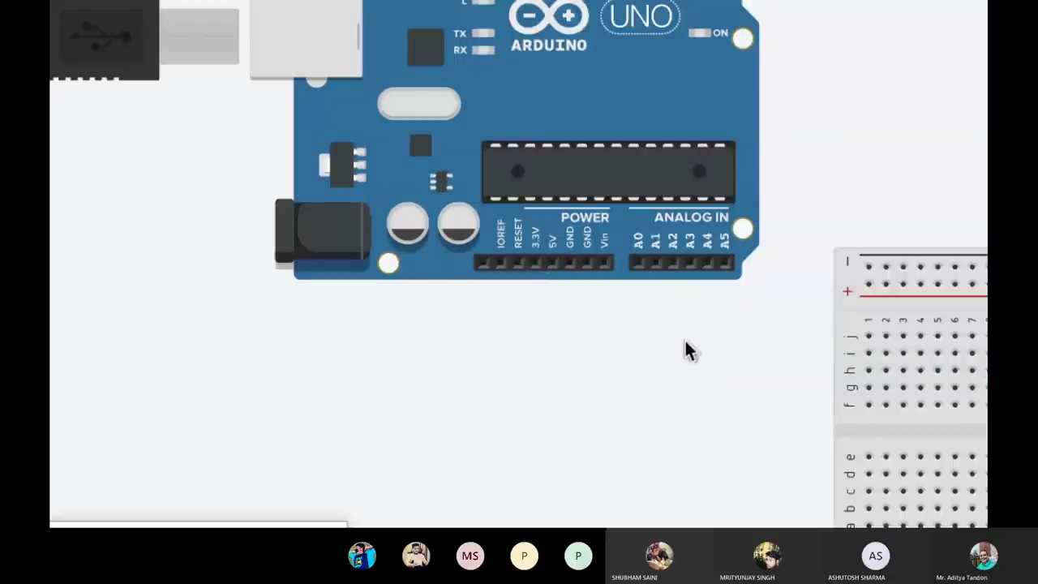
{"action": "left_click", "coordinate": [551, 267]}
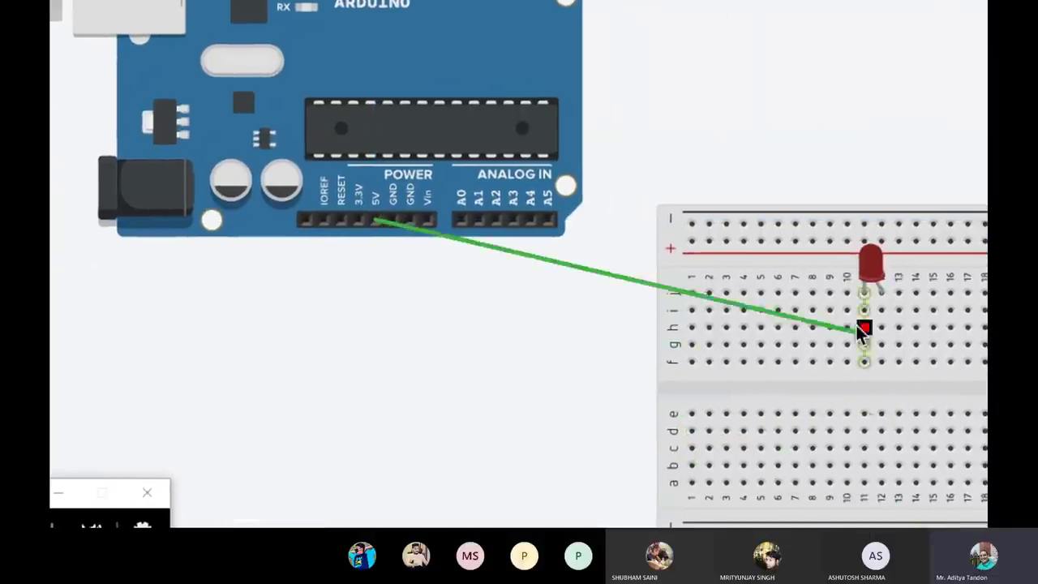
{"action": "left_click", "coordinate": [882, 363]}
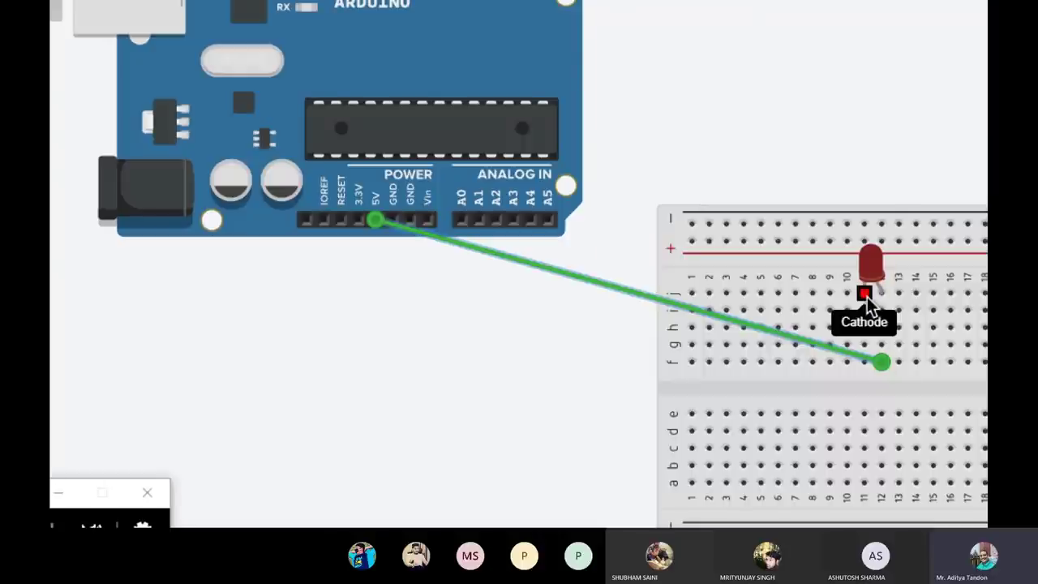
Step: Move the breadboard up beside the Arduino and wire the GND pin next to 5V to hole f11 in the LED's cathode column
{"action": "left_click_drag", "start_coordinate": [917, 235], "coordinate": [883, 51]}
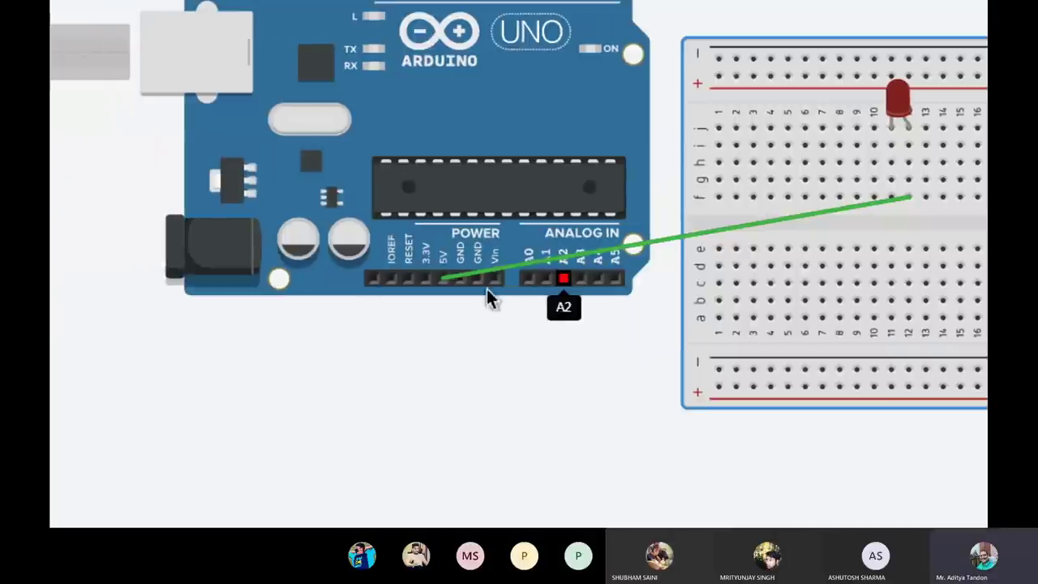
{"action": "left_click", "coordinate": [466, 282]}
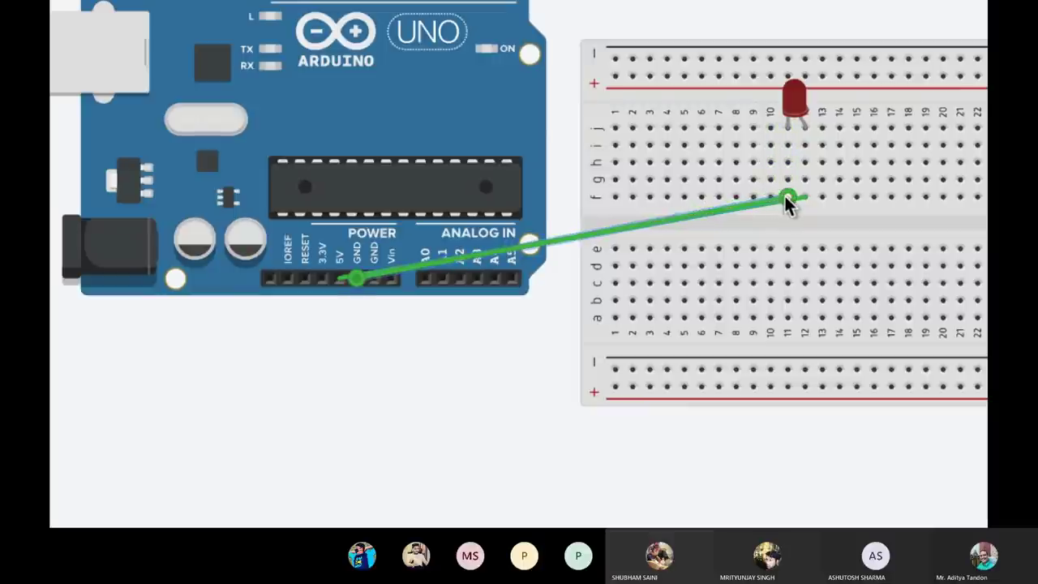
{"action": "left_click", "coordinate": [788, 199]}
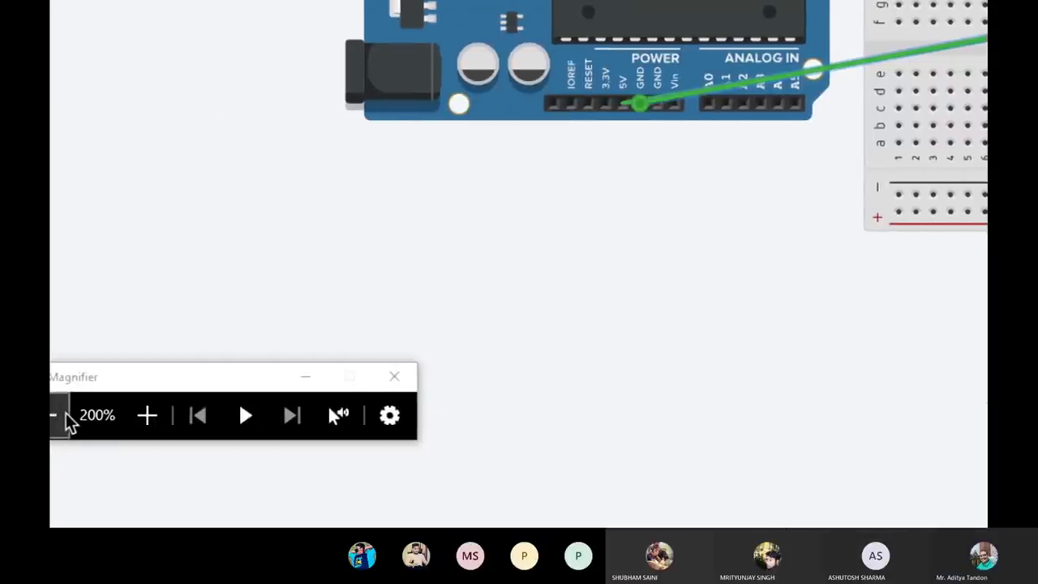
Step: Return the Magnifier to 100% and set the GND wire's color to black
{"action": "left_click", "coordinate": [65, 418]}
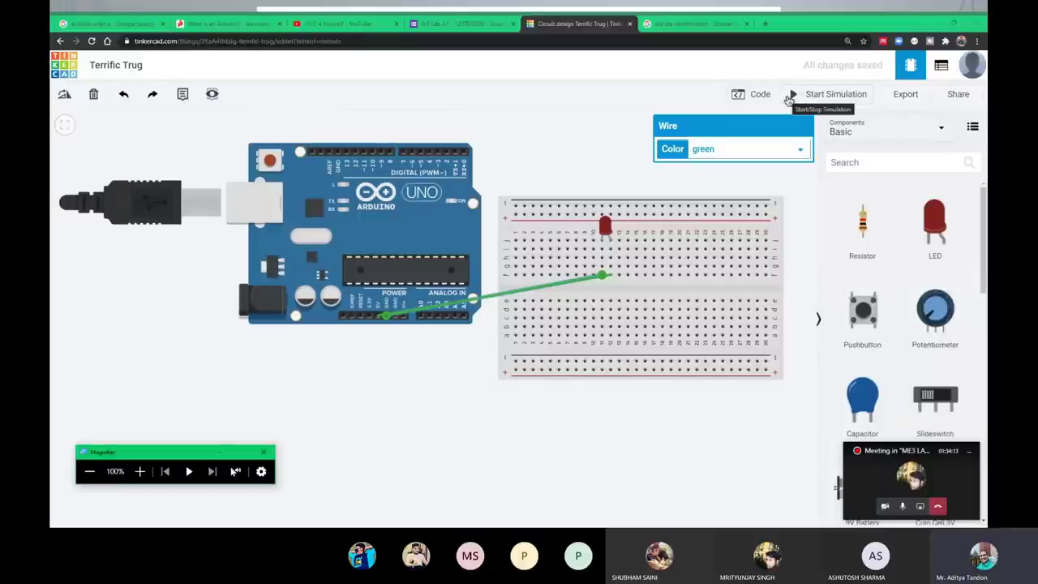
{"action": "left_click", "coordinate": [722, 153]}
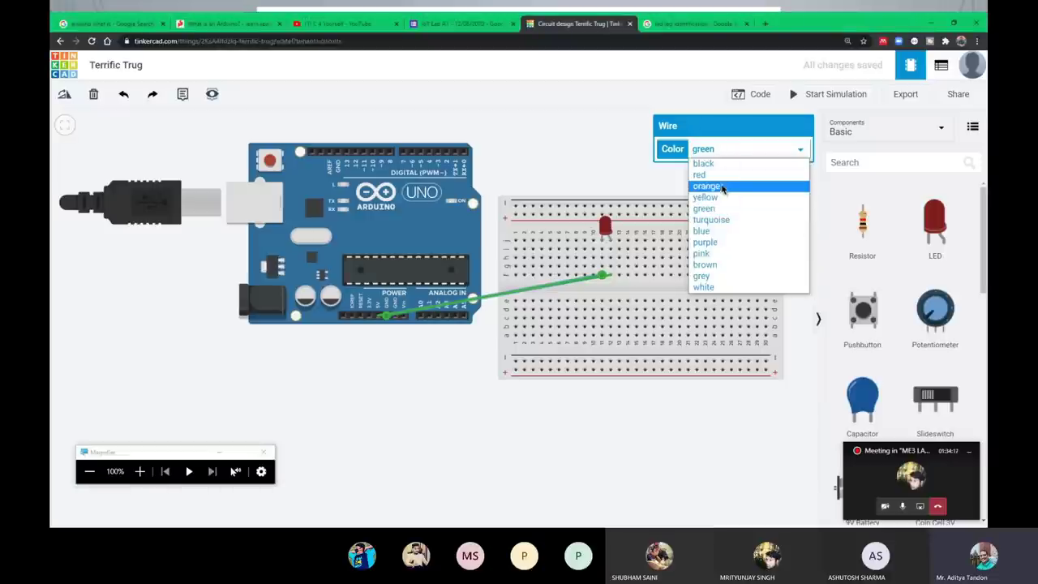
{"action": "left_click", "coordinate": [716, 167]}
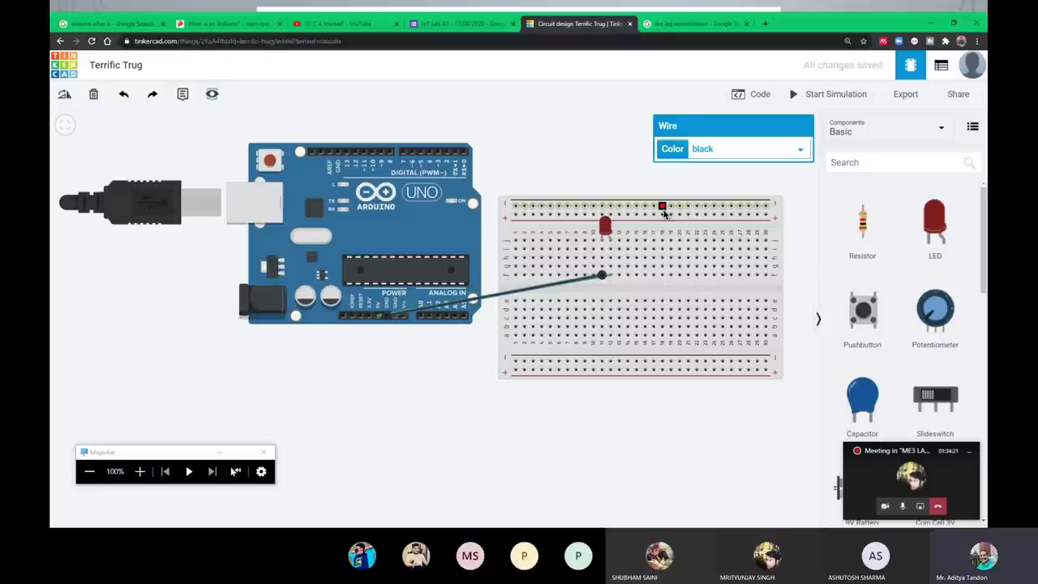
Step: Run the circuit simulation, examine the LED's current warning and both wires, and stop the simulation
{"action": "left_click", "coordinate": [636, 173]}
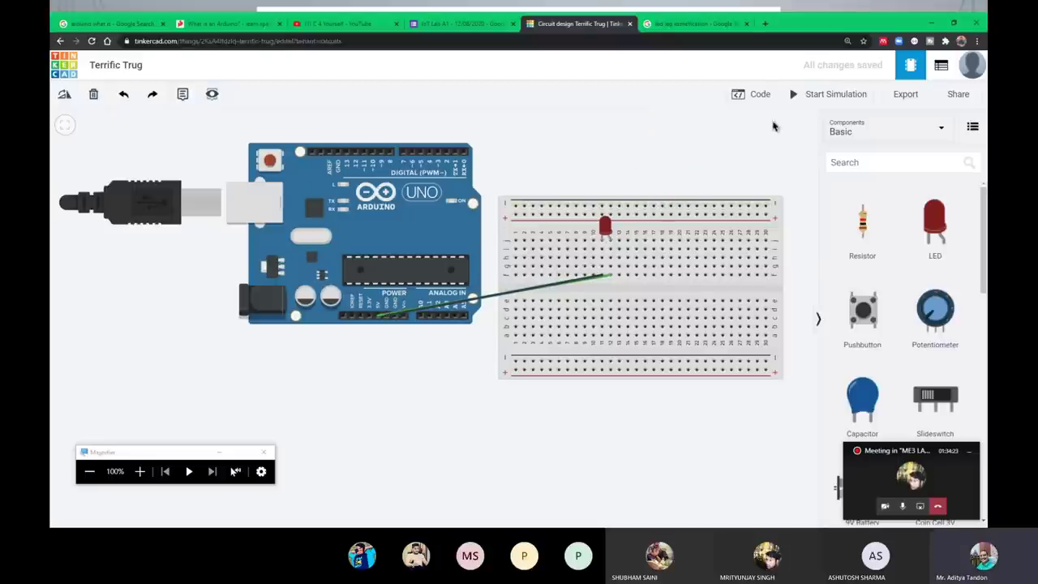
{"action": "left_click", "coordinate": [824, 96]}
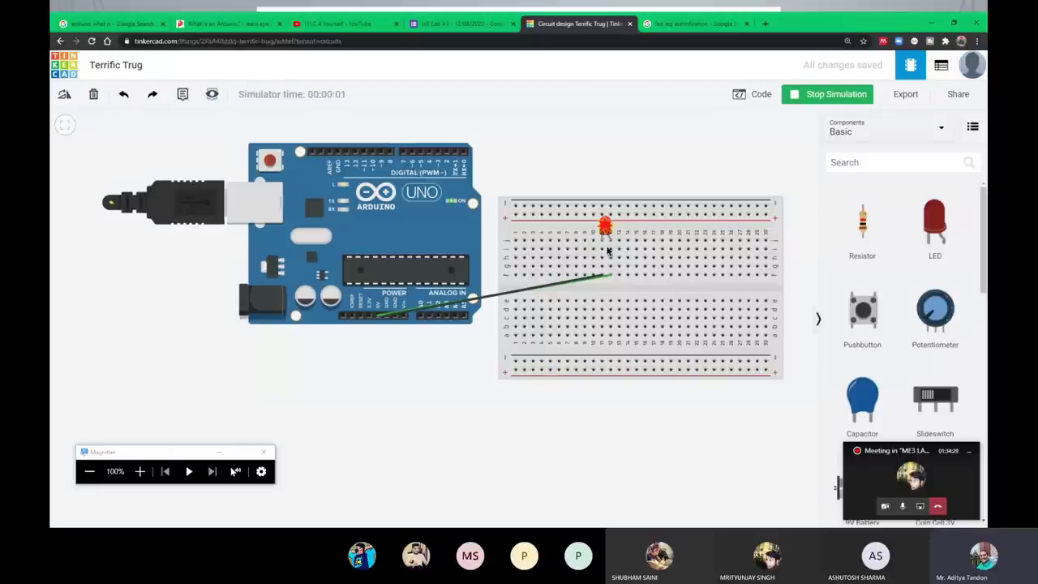
{"action": "mouse_move", "coordinate": [607, 229]}
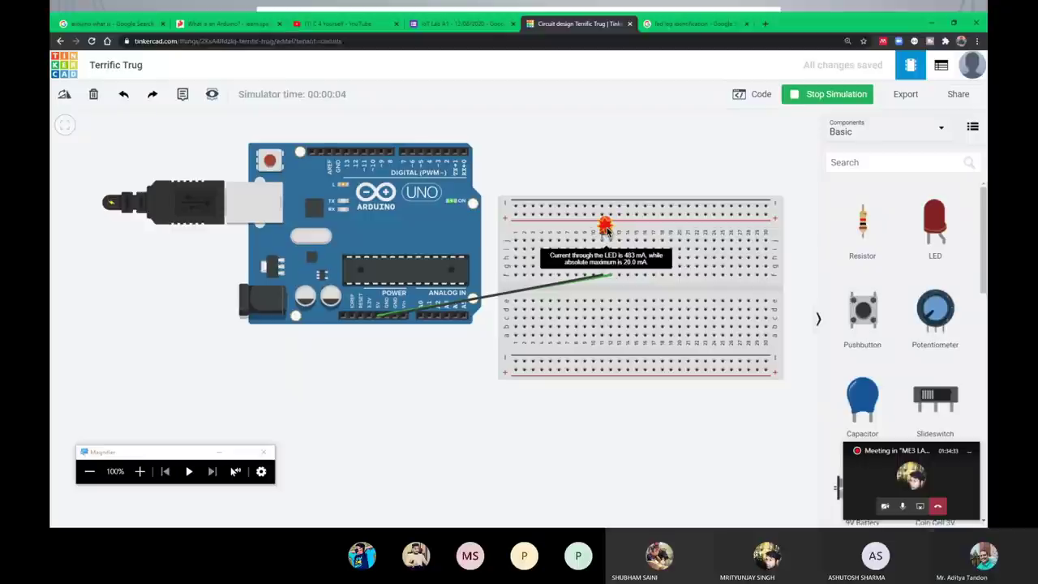
{"action": "left_click", "coordinate": [606, 230]}
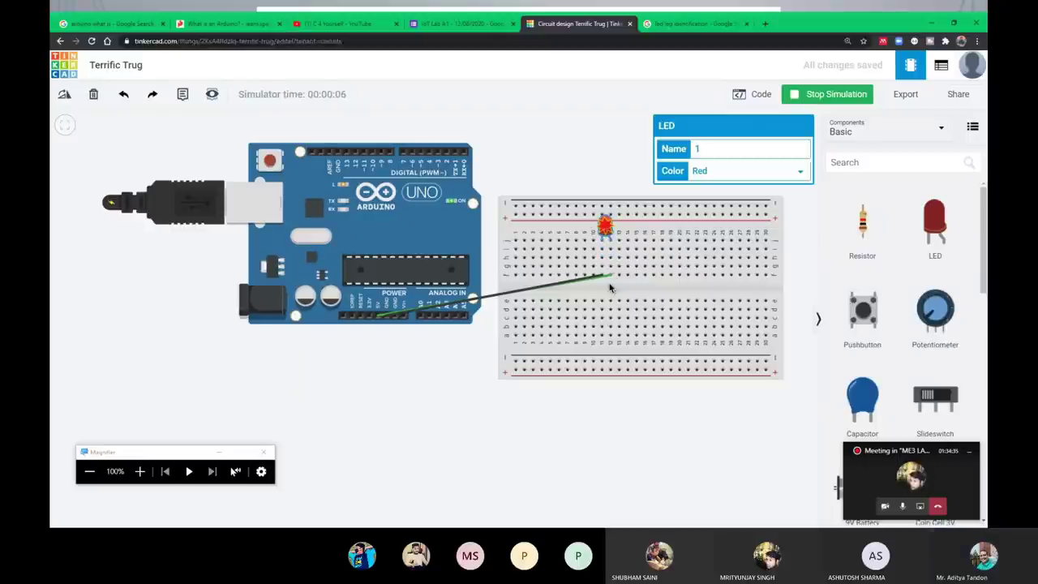
{"action": "left_click", "coordinate": [609, 278]}
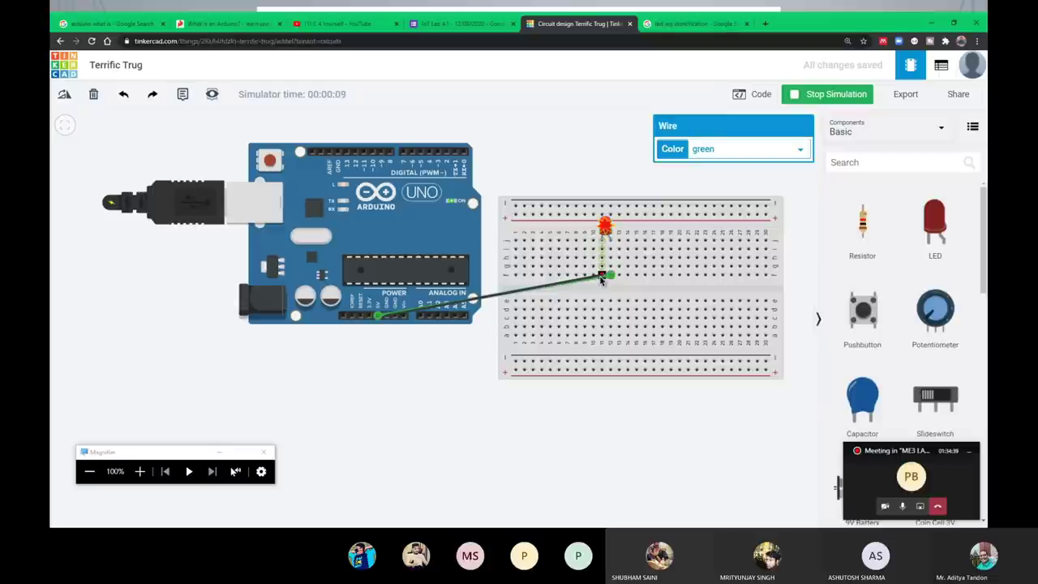
{"action": "left_click", "coordinate": [546, 292]}
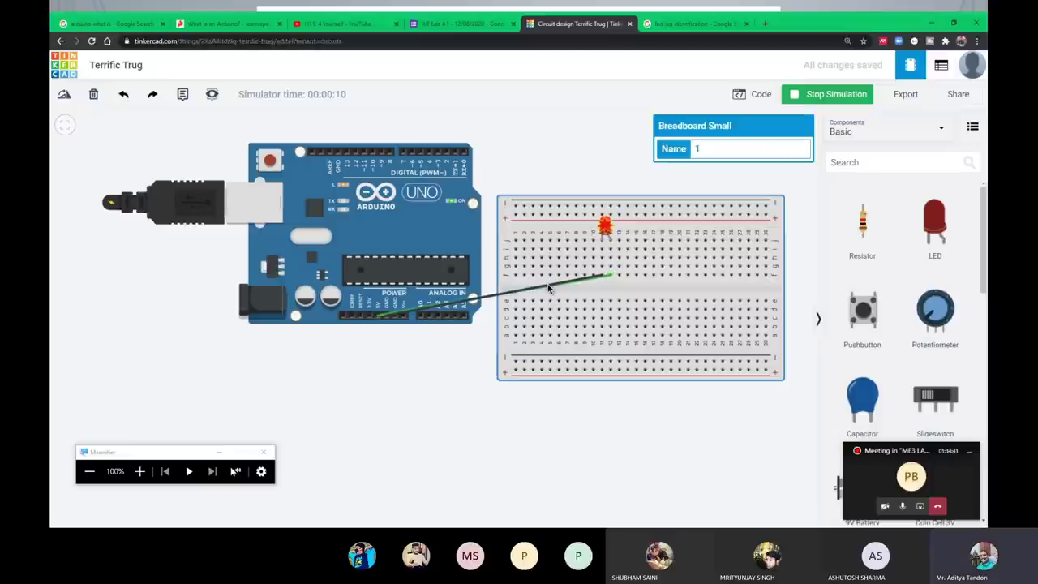
{"action": "left_click", "coordinate": [545, 291]}
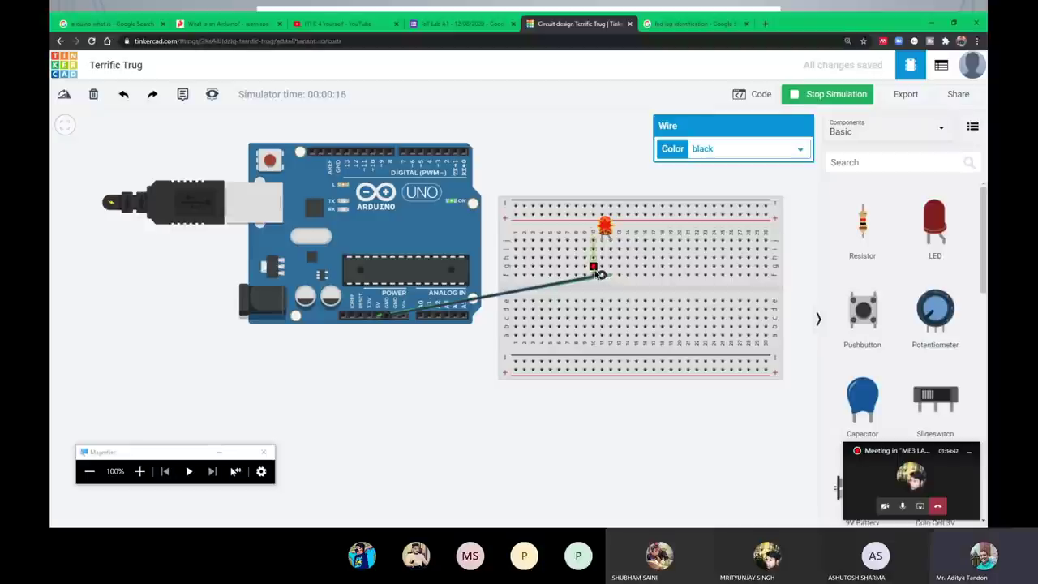
{"action": "left_click", "coordinate": [811, 101]}
Step: Delete the two wires connecting the Arduino's 5V and GND pins to the breadboard
{"action": "left_click", "coordinate": [612, 230]}
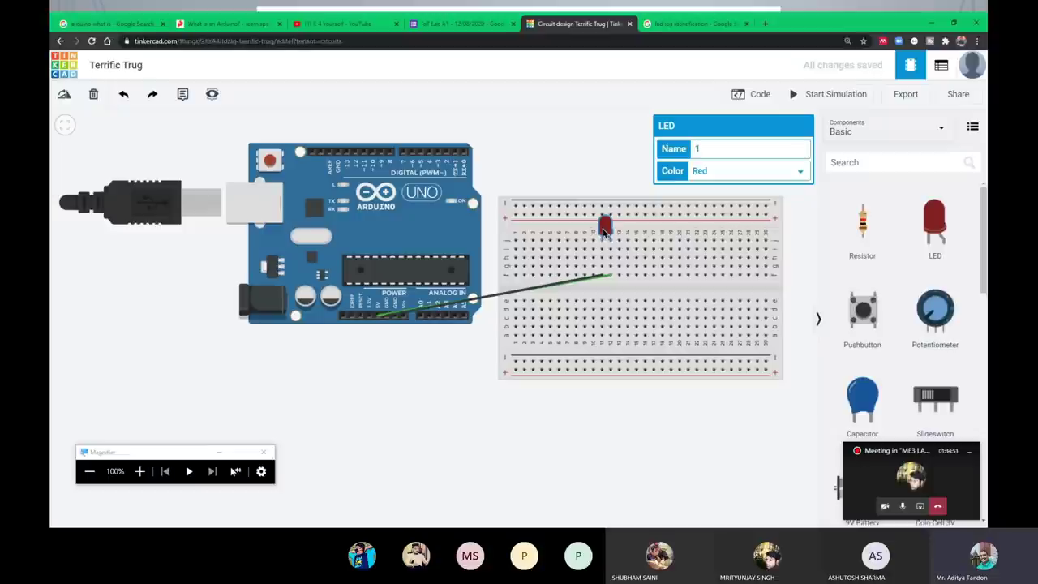
{"action": "left_click", "coordinate": [604, 274]}
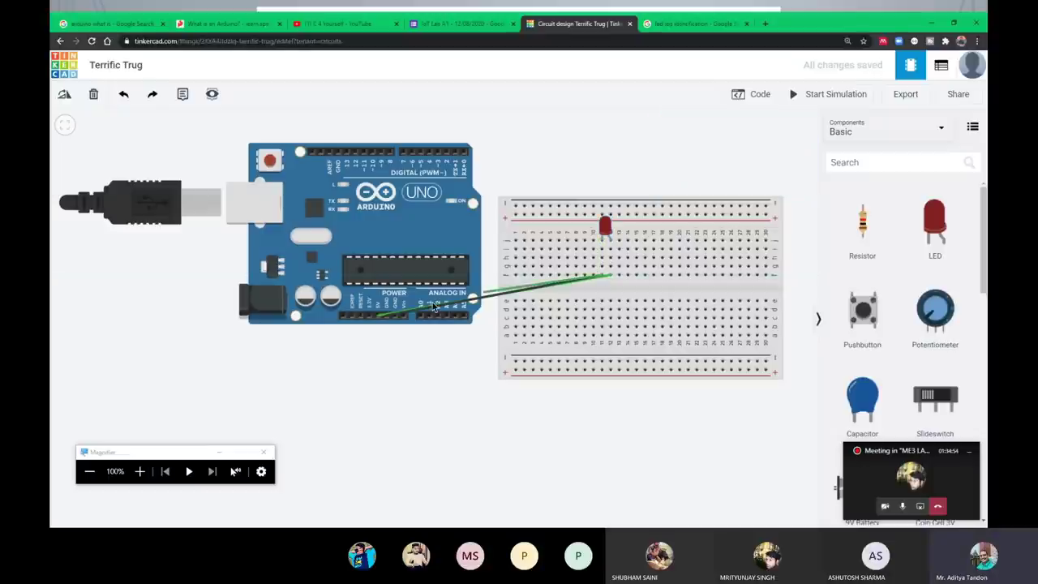
{"action": "left_click", "coordinate": [383, 317]}
{"action": "left_click_drag", "start_coordinate": [384, 317], "coordinate": [389, 315]}
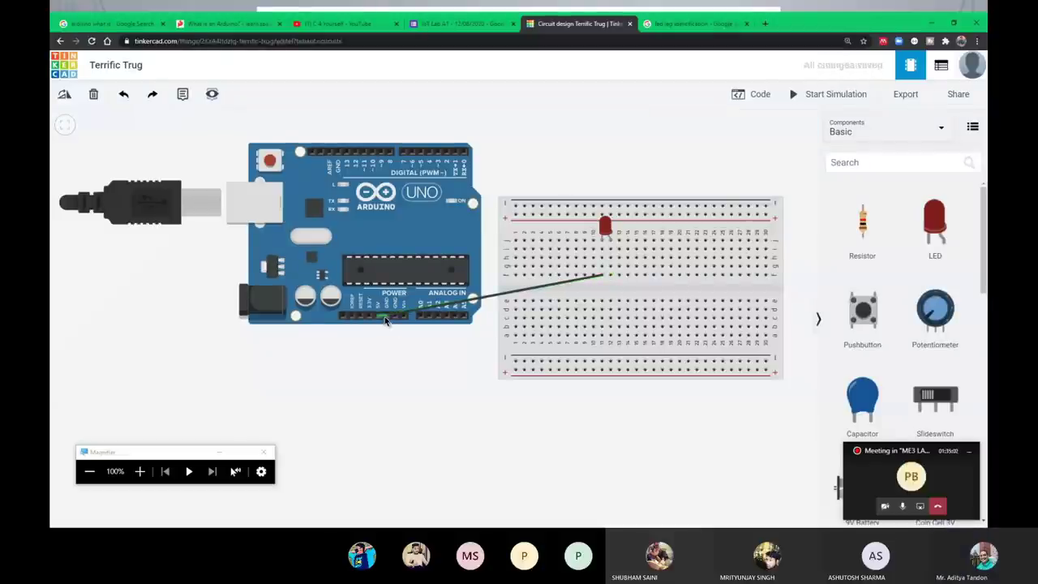
{"action": "left_click", "coordinate": [390, 315]}
{"action": "key", "text": "Delete"}
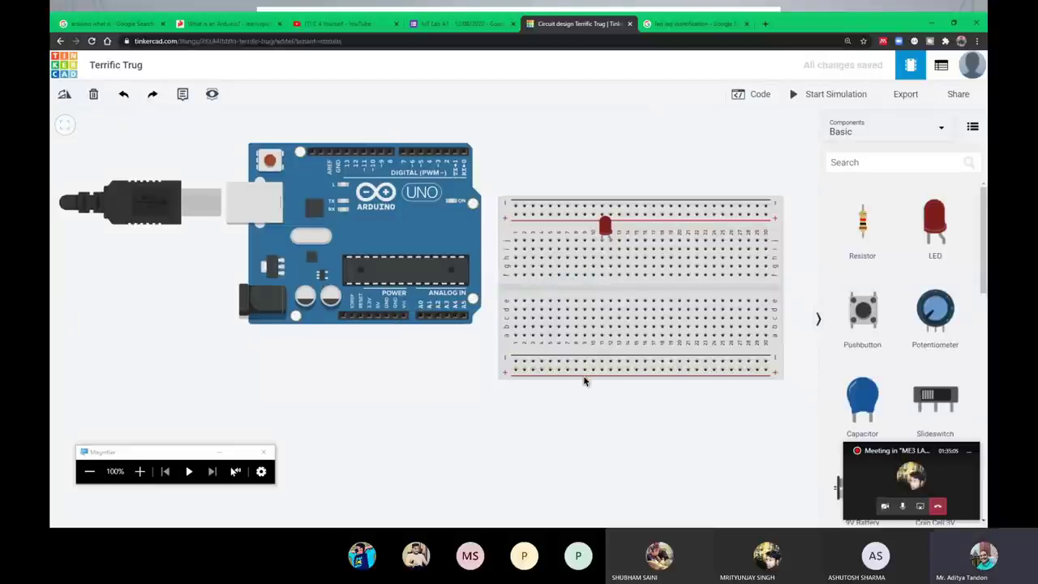
Step: Move the breadboard up and slightly away from the Arduino
{"action": "left_click_drag", "start_coordinate": [568, 355], "coordinate": [584, 289]}
{"action": "left_click", "coordinate": [623, 172]}
Step: Wire breadboard hole f12 to the Arduino's 3.3V pin and hole f11 to the GND pin next to 5V
{"action": "left_click", "coordinate": [625, 202]}
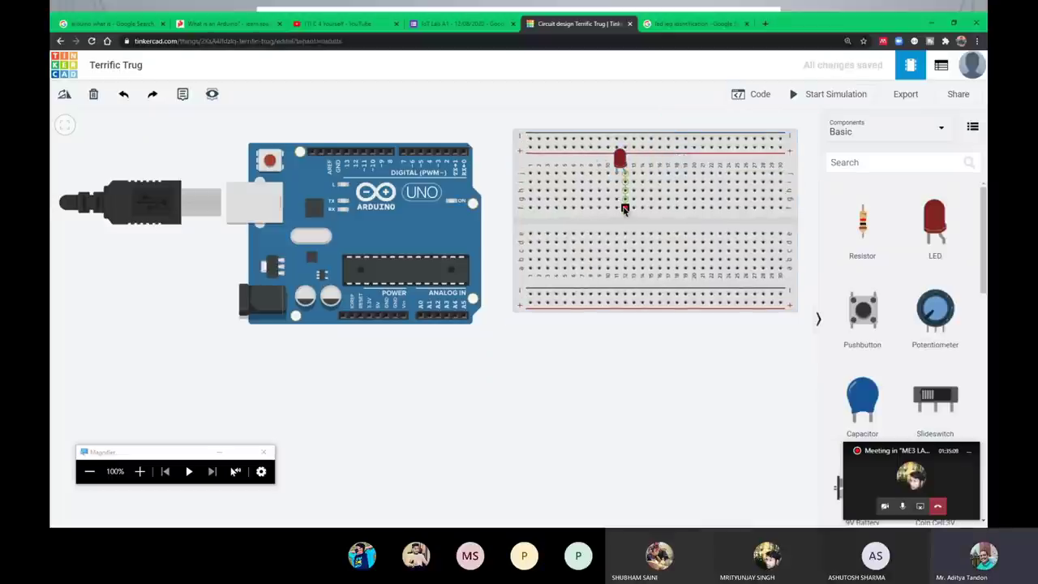
{"action": "left_click", "coordinate": [369, 316]}
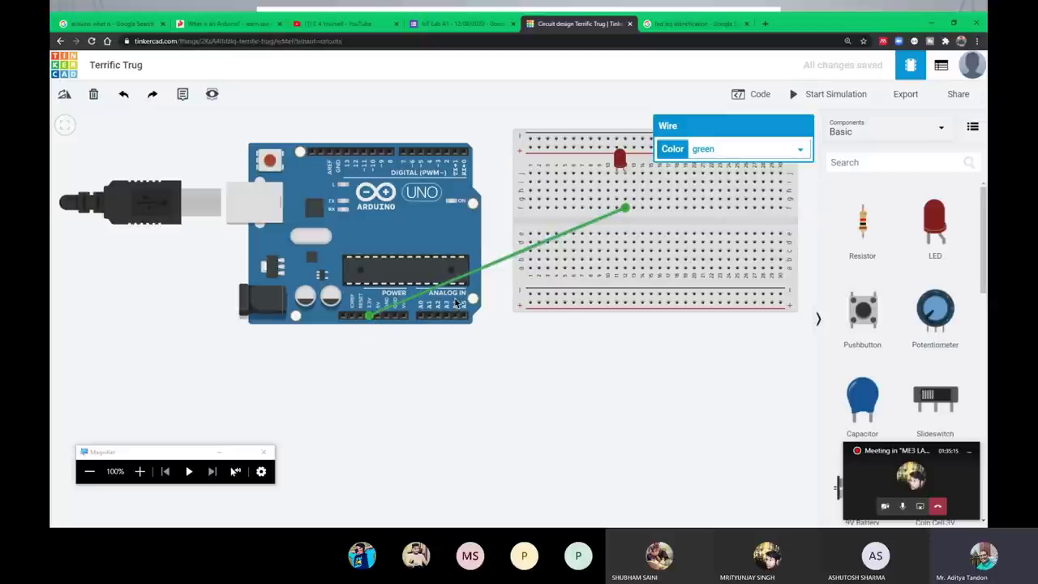
{"action": "left_click_drag", "start_coordinate": [622, 209], "coordinate": [582, 205]}
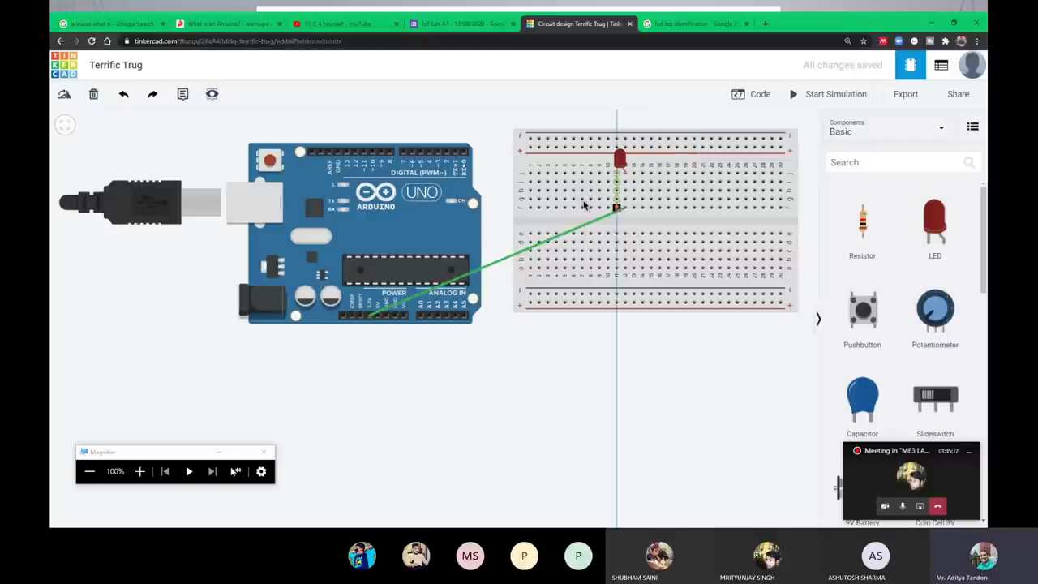
{"action": "left_click", "coordinate": [388, 317]}
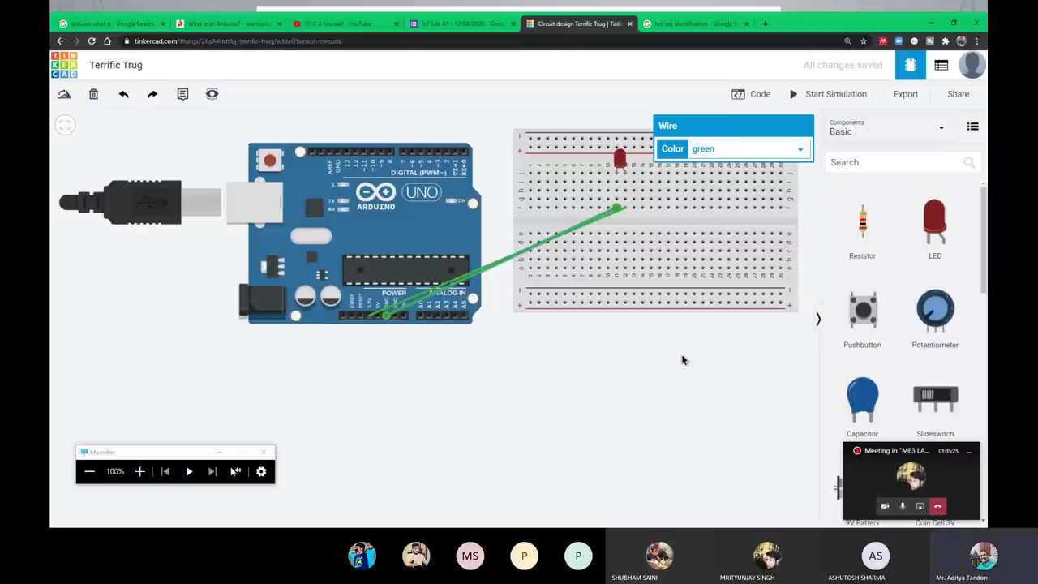
Step: Move the Arduino below the breadboard and delete both green wires between them
{"action": "left_click_drag", "start_coordinate": [403, 255], "coordinate": [503, 428]}
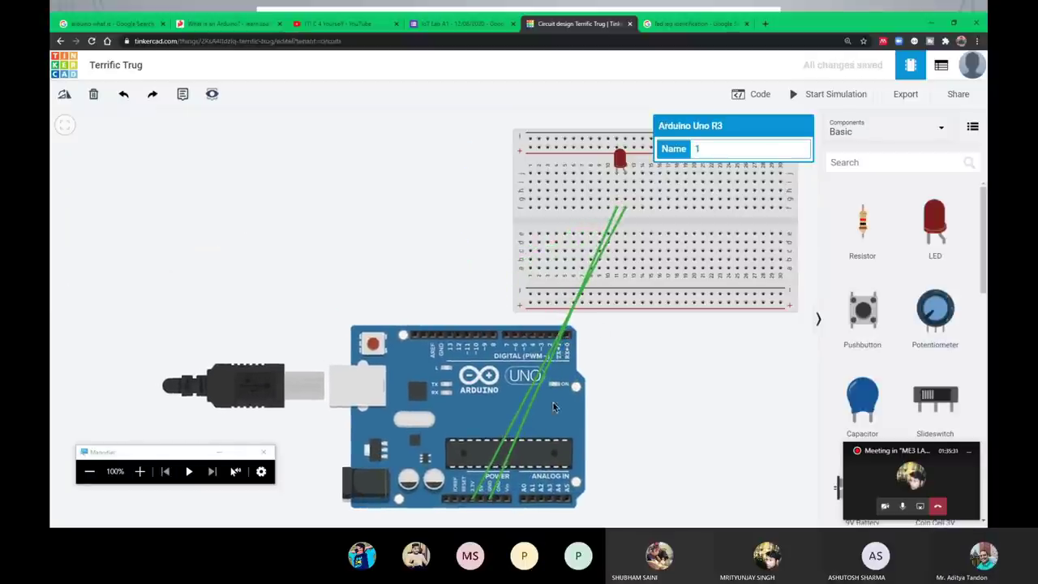
{"action": "left_click", "coordinate": [532, 411]}
{"action": "key", "text": "Delete"}
{"action": "left_click", "coordinate": [527, 411]}
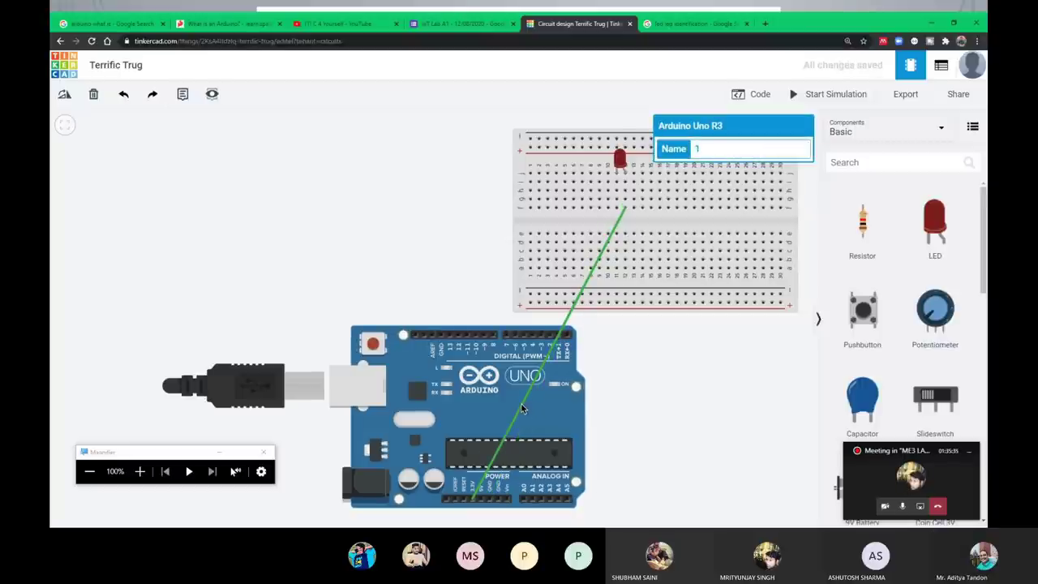
{"action": "left_click", "coordinate": [504, 437]}
{"action": "key", "text": "Delete"}
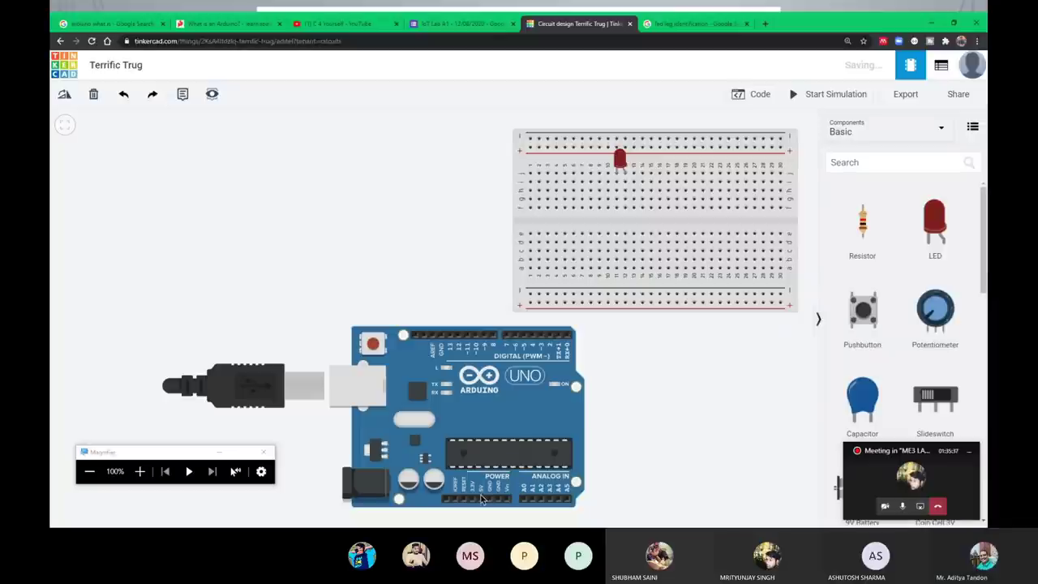
Step: Wire the Arduino's 5V pin to breadboard hole f12 and the GND pin beside Vin to hole f11
{"action": "left_click", "coordinate": [480, 503]}
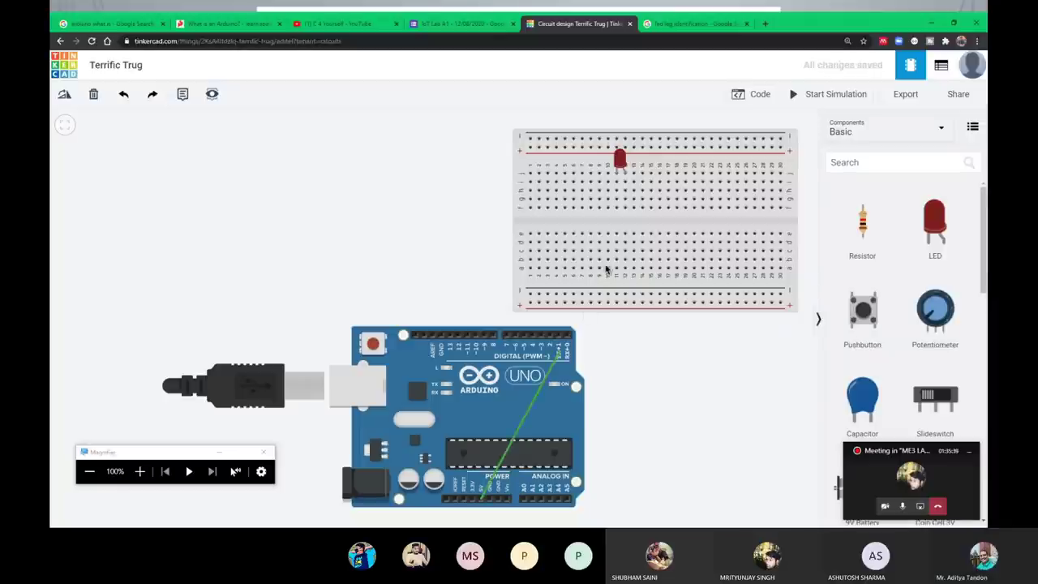
{"action": "left_click", "coordinate": [625, 209]}
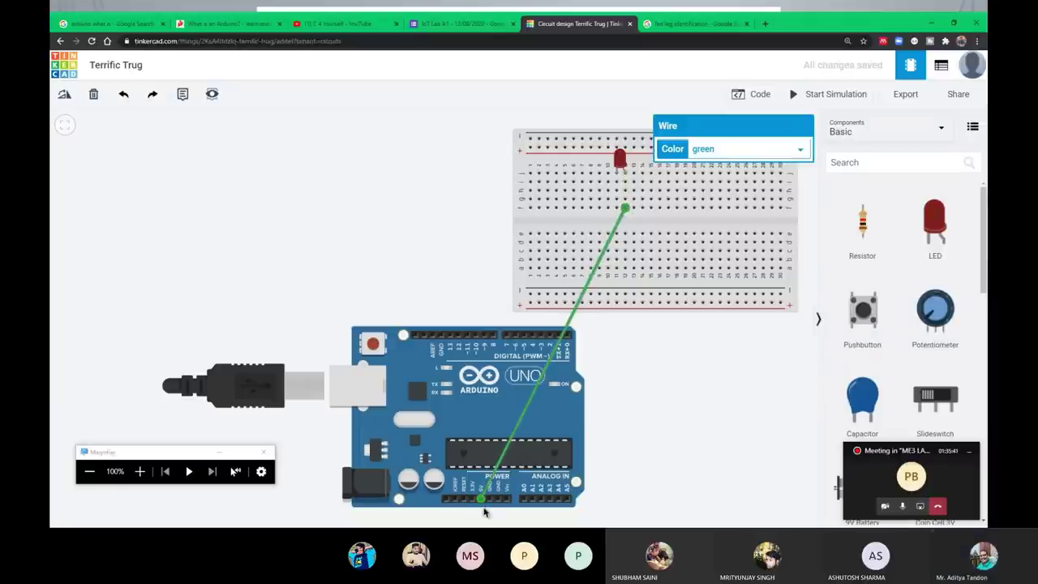
{"action": "left_click", "coordinate": [498, 501]}
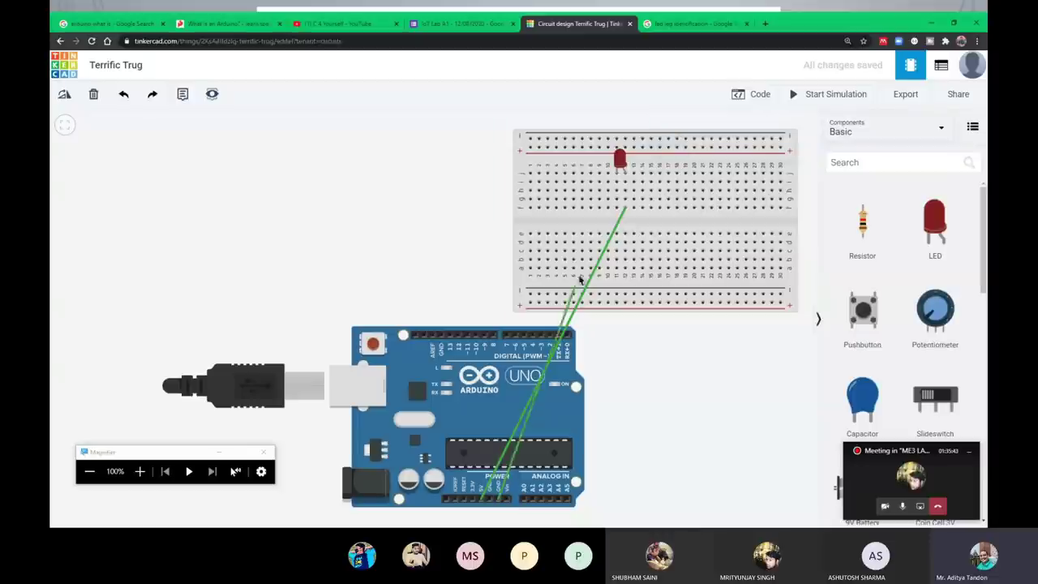
{"action": "left_click", "coordinate": [617, 209]}
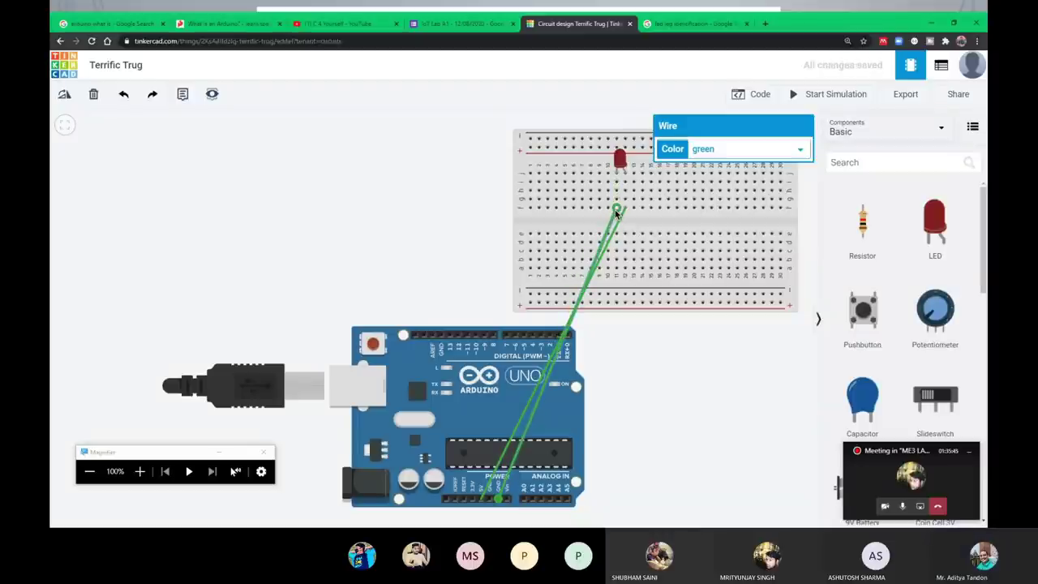
Step: Simulate the rewired circuit, examine the LED and the Arduino's USB connection, and stop the simulation
{"action": "left_click", "coordinate": [822, 93]}
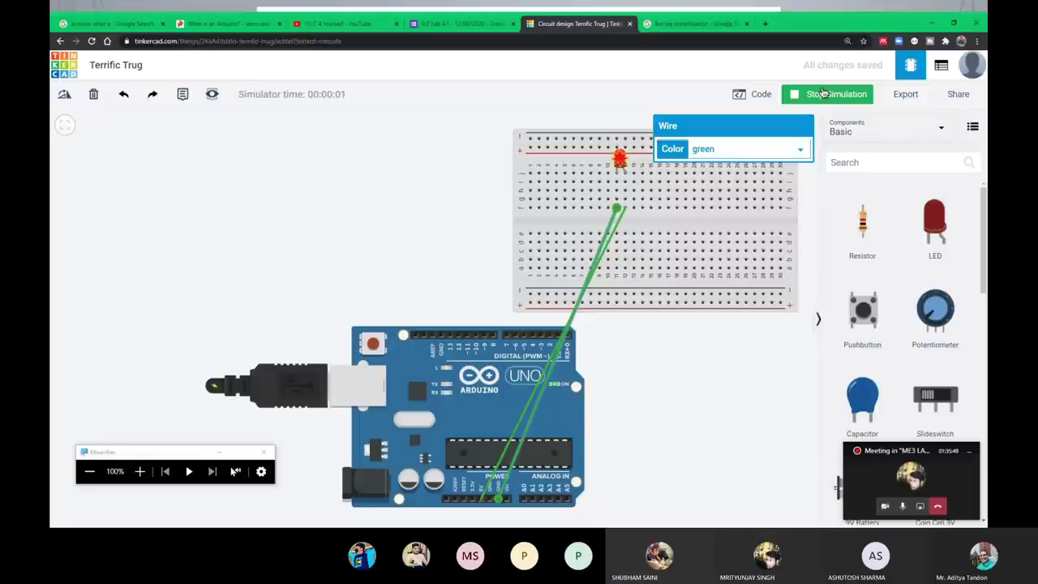
{"action": "mouse_move", "coordinate": [620, 158]}
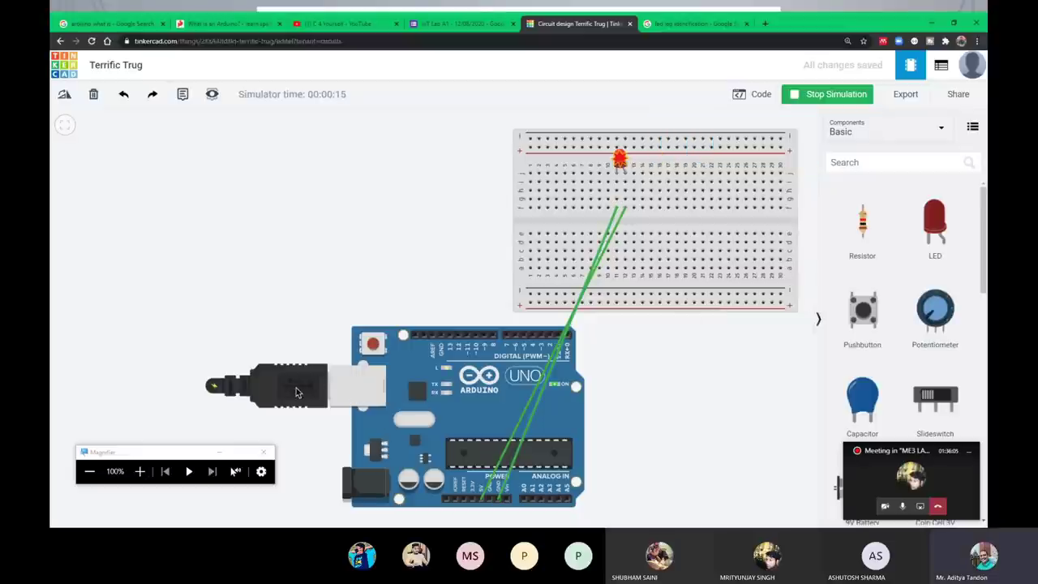
{"action": "left_click_drag", "start_coordinate": [296, 388], "coordinate": [236, 390]}
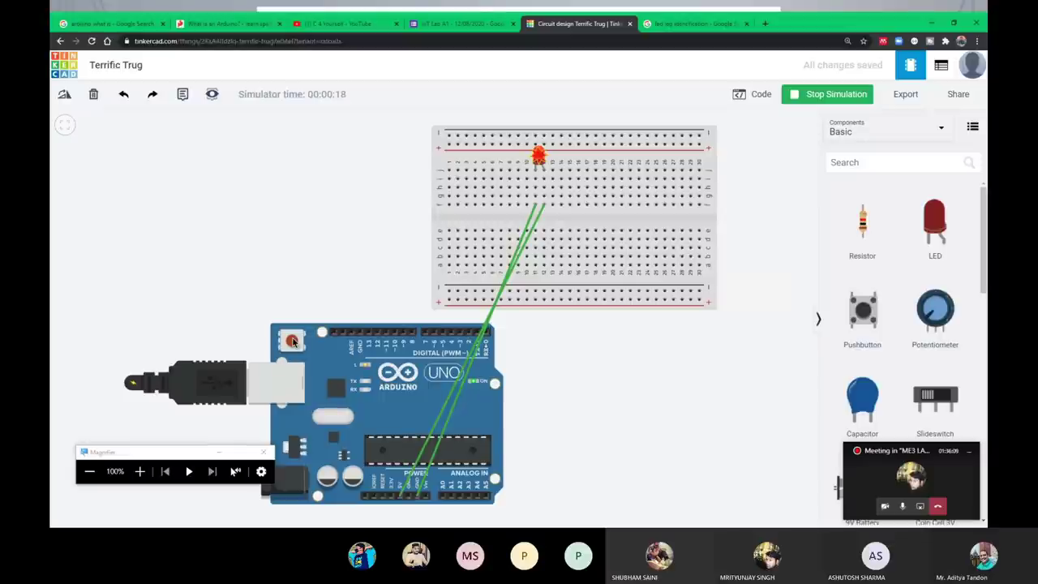
{"action": "left_click_drag", "start_coordinate": [247, 394], "coordinate": [159, 377]}
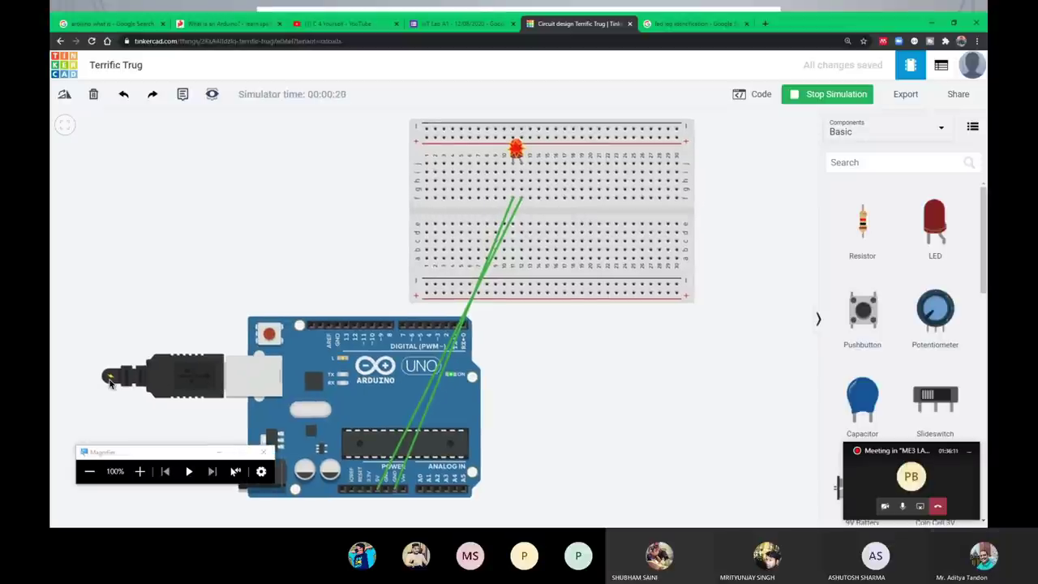
{"action": "left_click", "coordinate": [820, 96]}
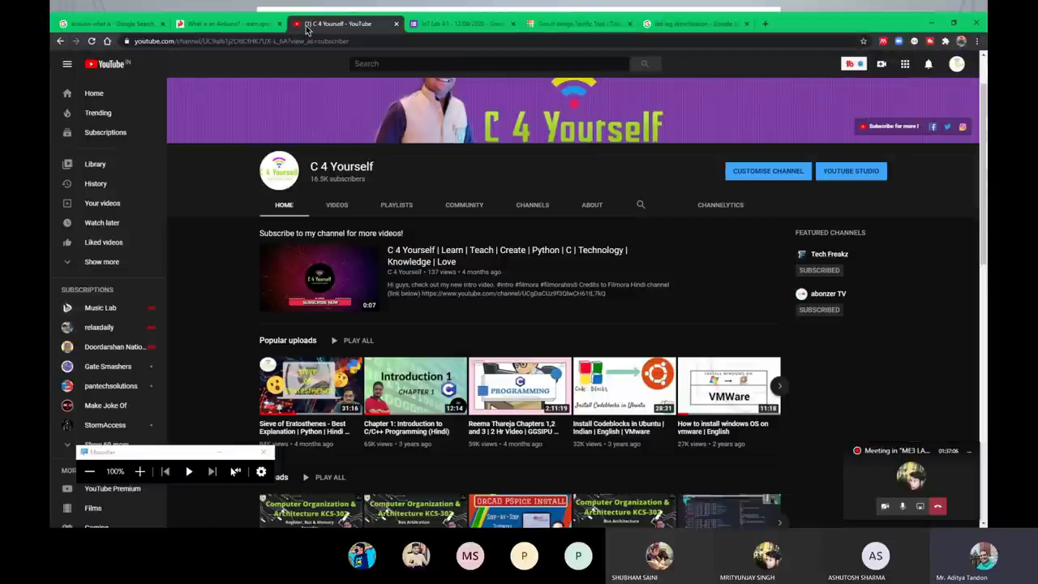
{"action": "left_click", "coordinate": [929, 64]}
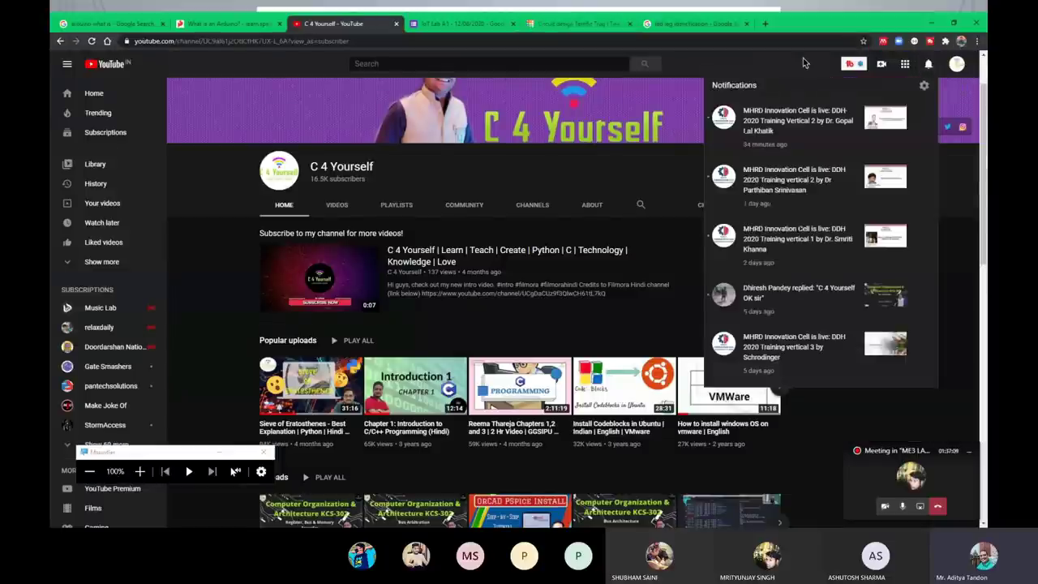
{"action": "key", "text": "Escape"}
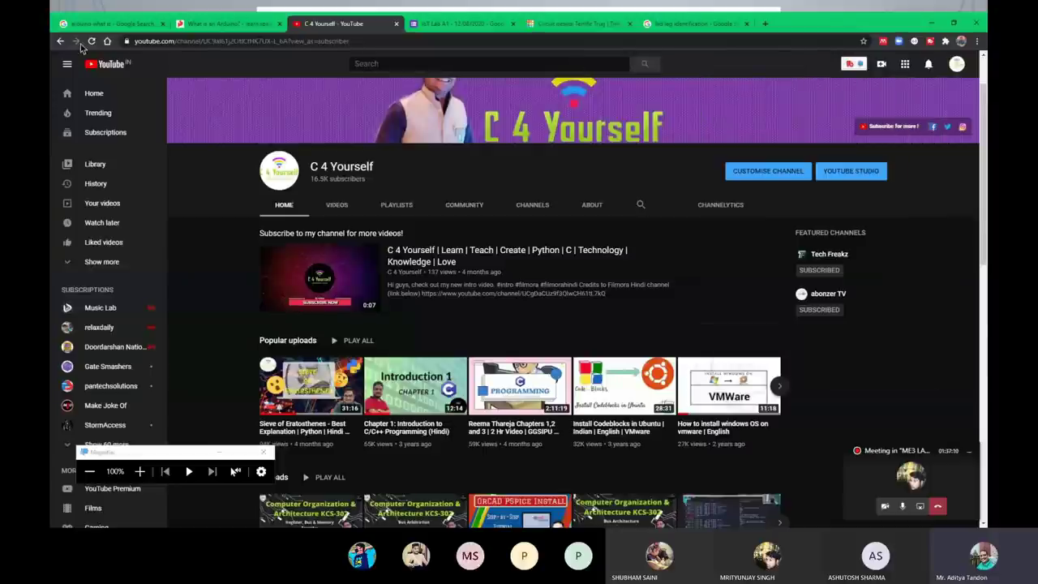
Step: Switch to the IoT Lab A1 - 12/08/2020 attendance form in Google Forms and copy its shortened share link
{"action": "left_click", "coordinate": [432, 24]}
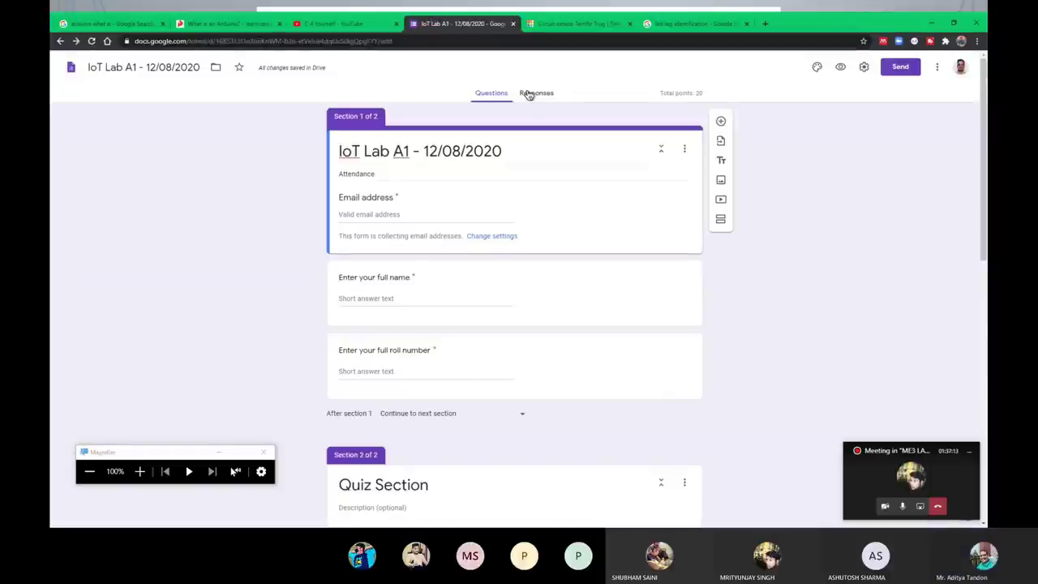
{"action": "left_click", "coordinate": [528, 94]}
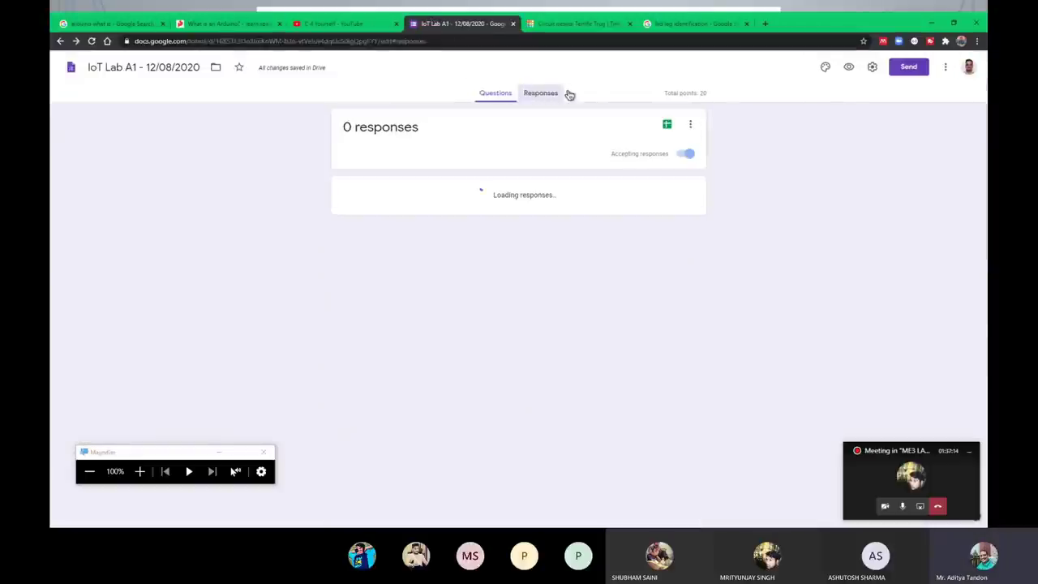
{"action": "left_click", "coordinate": [905, 69]}
{"action": "left_click", "coordinate": [480, 137]}
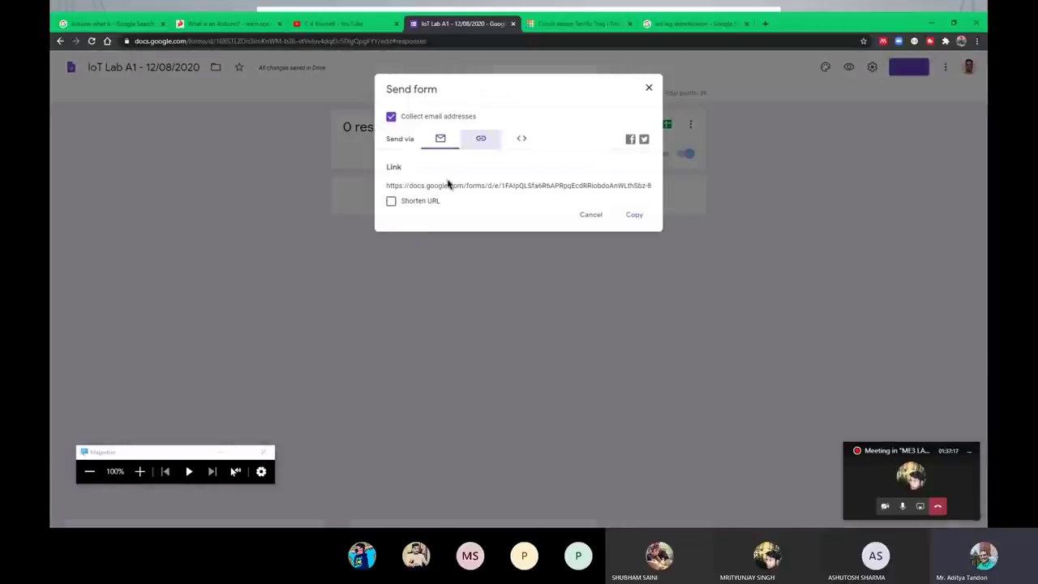
{"action": "left_click", "coordinate": [392, 202]}
{"action": "left_click", "coordinate": [635, 216]}
Step: Switch to the Teams meeting, post "attendance link:" with the copied form link in the meeting chat, and stop sharing the screen
{"action": "left_click", "coordinate": [892, 475]}
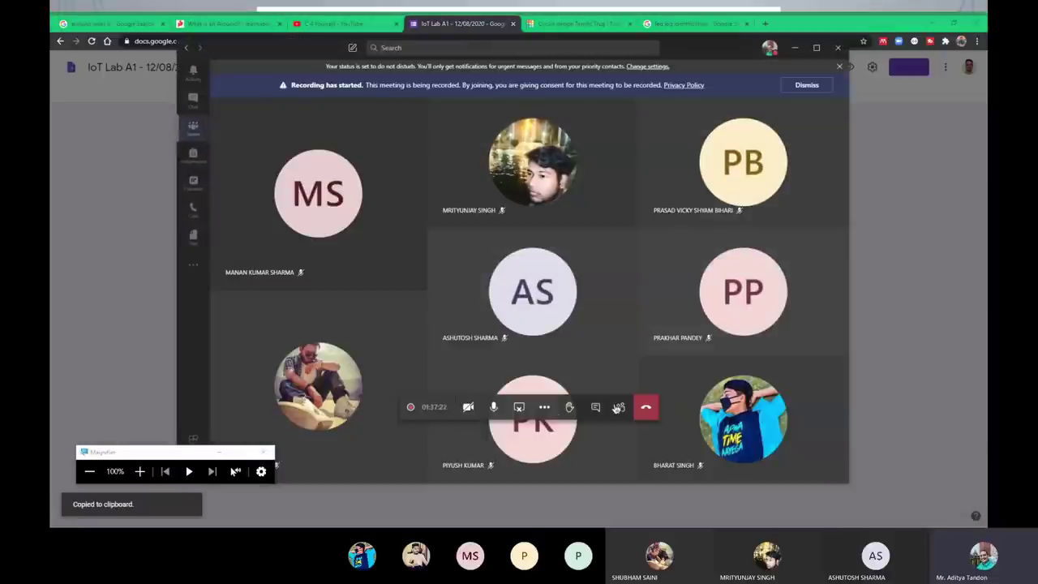
{"action": "left_click", "coordinate": [595, 407]}
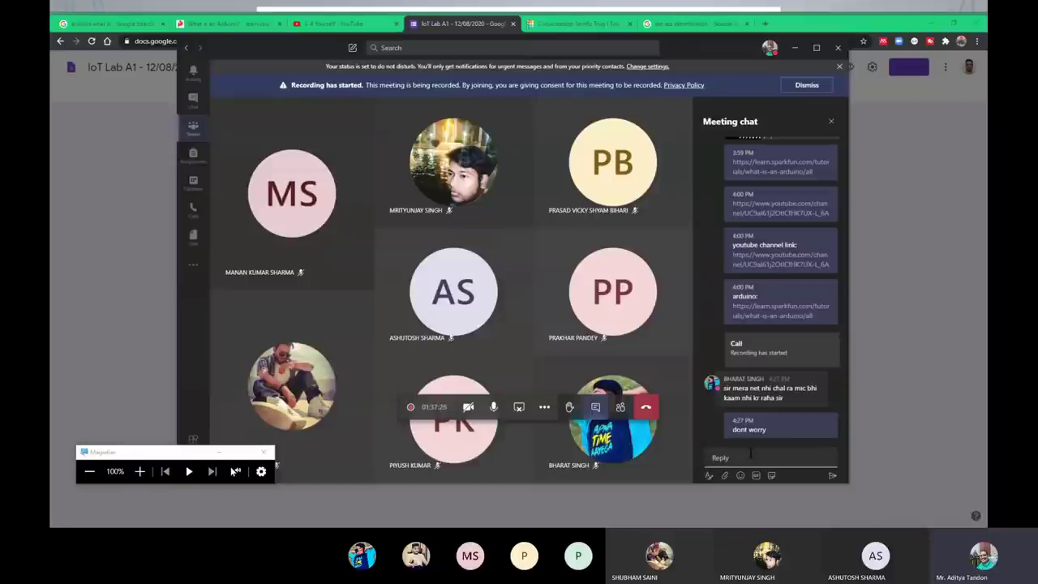
{"action": "type", "text": "atten"}
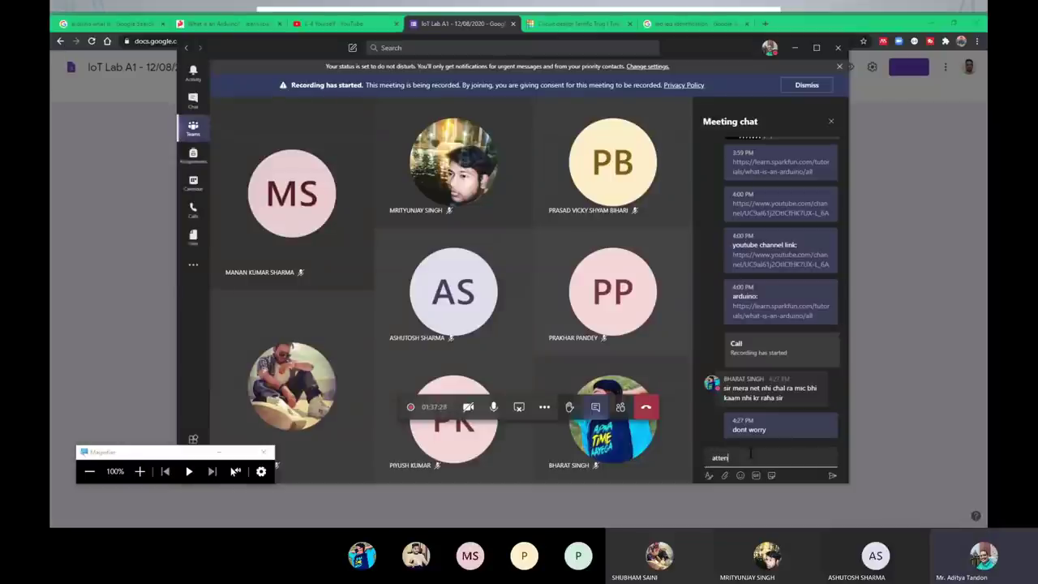
{"action": "type", "text": "dance link:"}
{"action": "key", "text": "ctrl+v"}
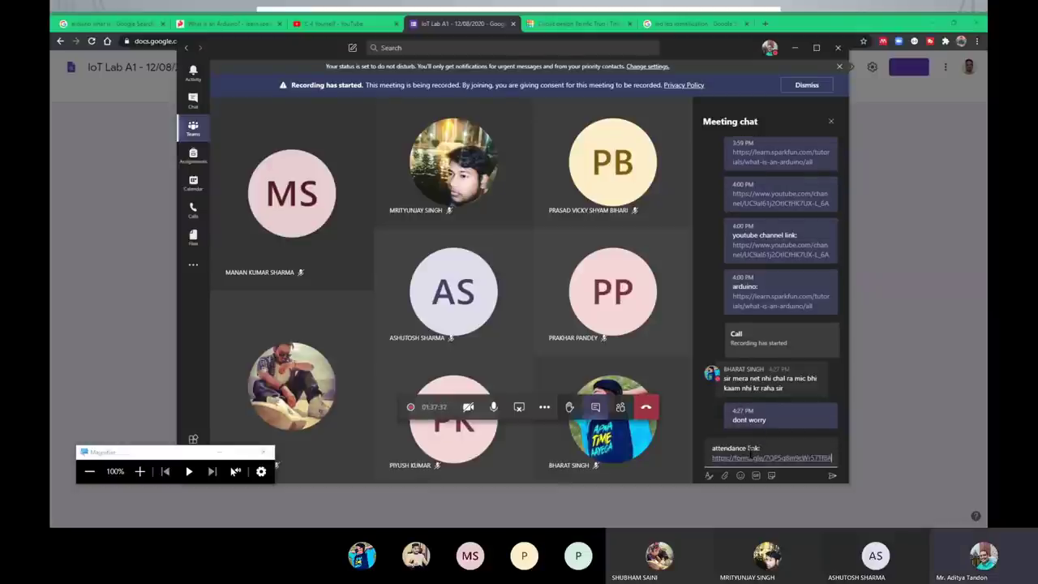
{"action": "key", "text": "Return"}
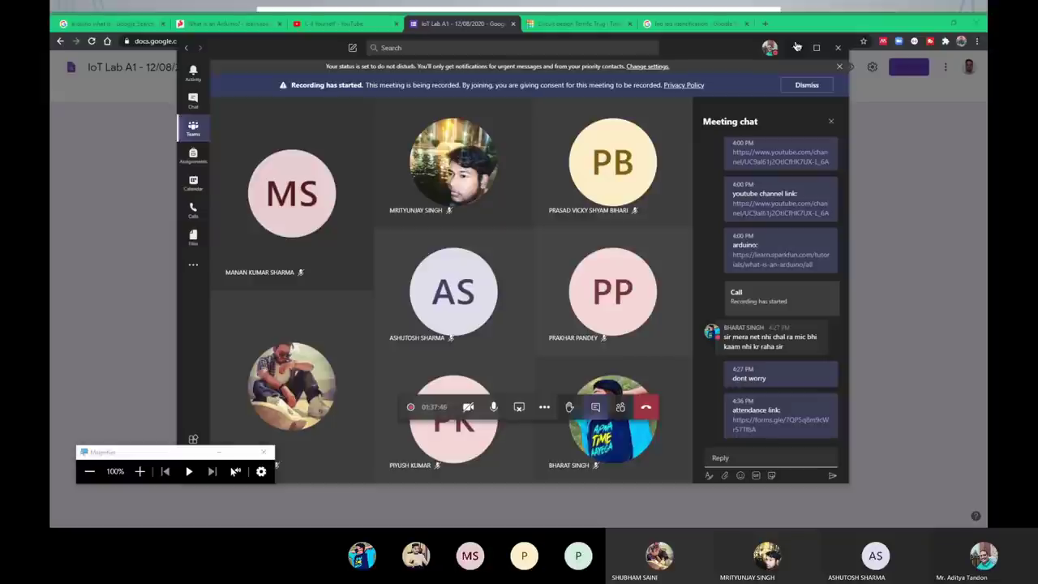
{"action": "left_click", "coordinate": [520, 410]}
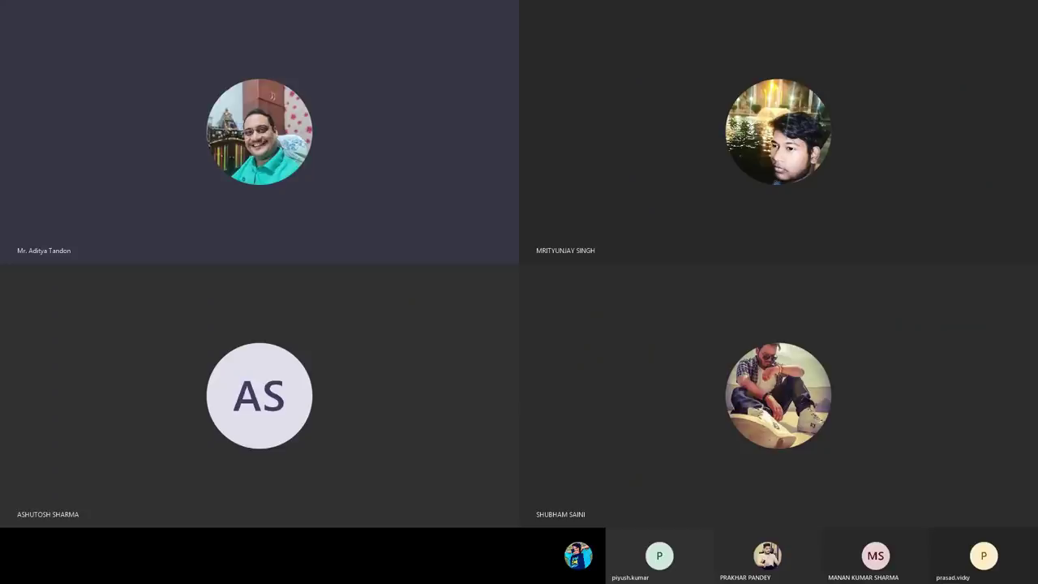